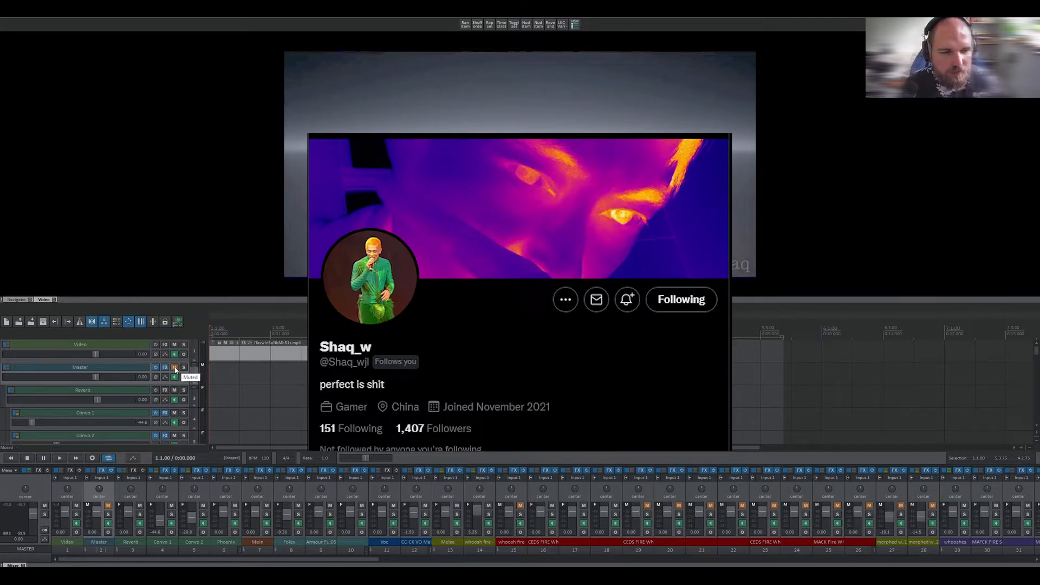
# Step: Unmute the Master track and play the animation from the start with its full sound mix
pyautogui.click(174, 368)
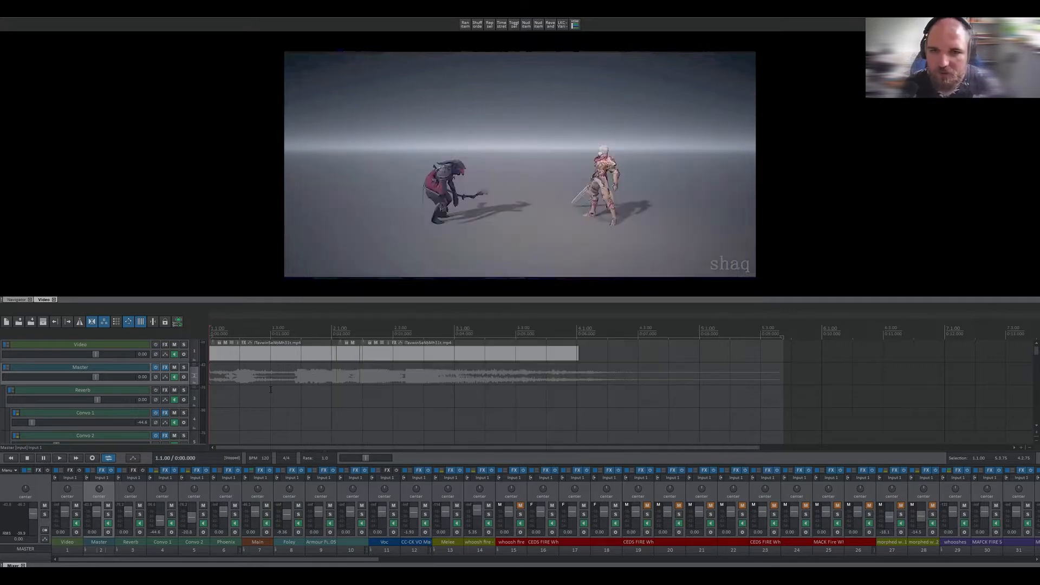
pyautogui.press('space')
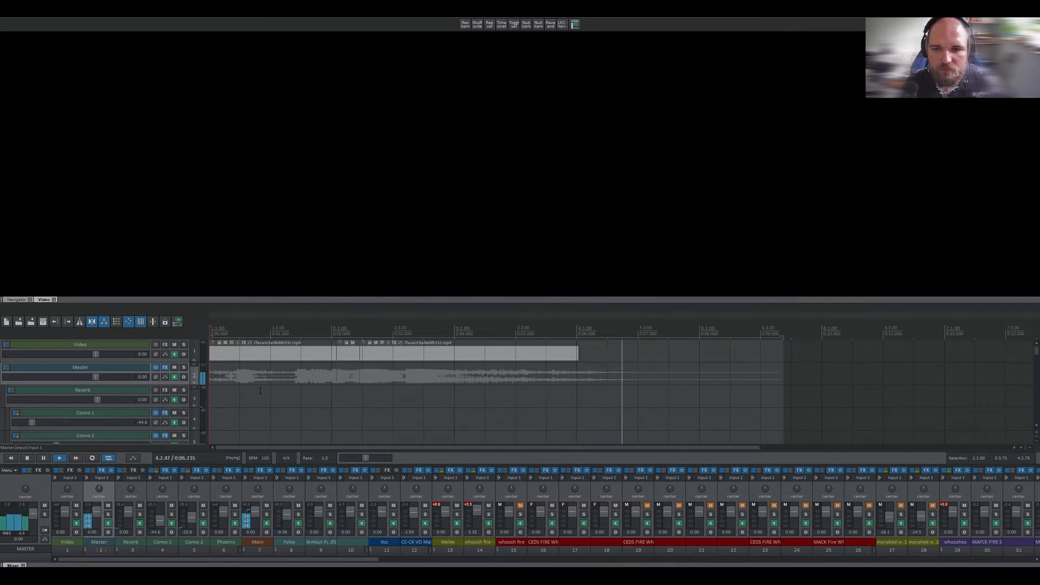
pyautogui.press('space')
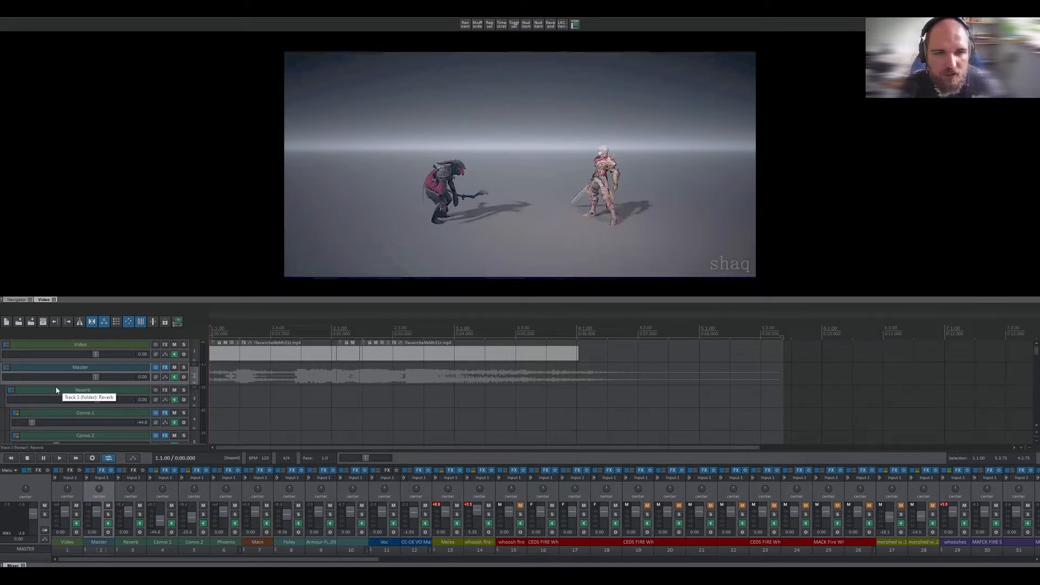
# Step: Look through the tracks down to the morphed whooshes and step the playhead through the attacks from about 0.2 s to 2.5 s
pyautogui.scroll(-3, 81, 385)
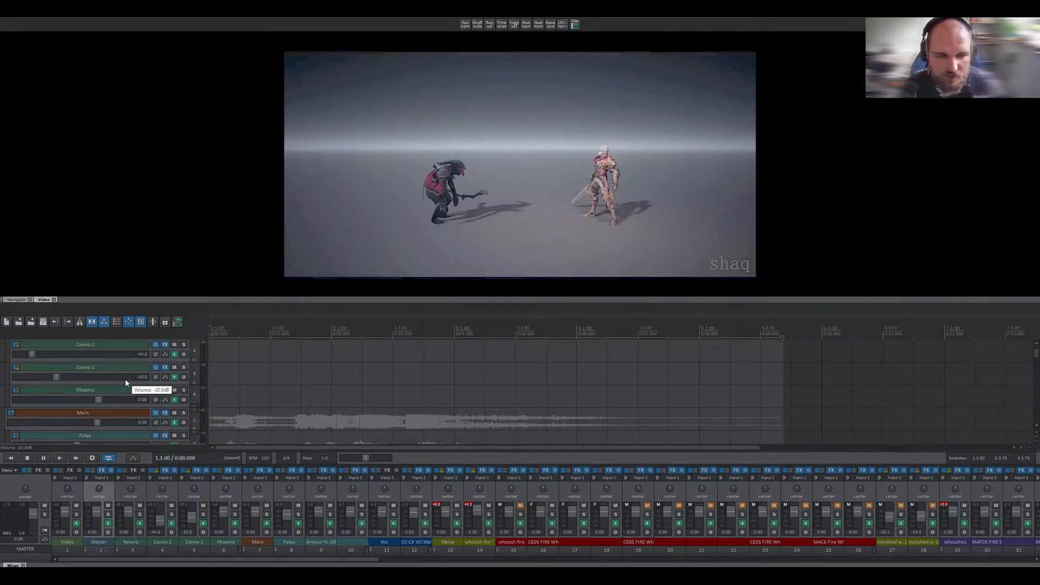
pyautogui.scroll(-3, 125, 383)
pyautogui.scroll(-1, 126, 383)
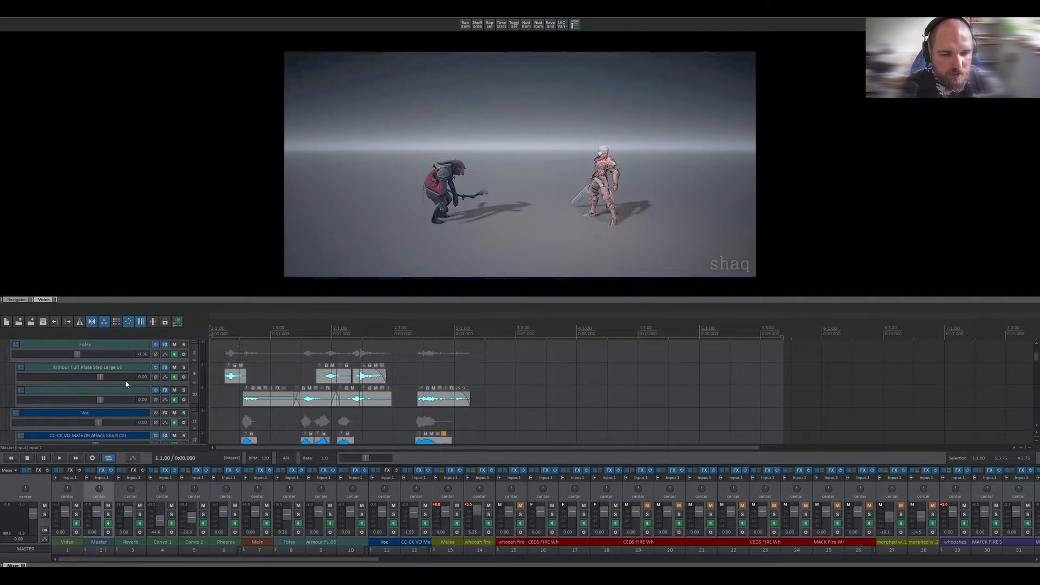
pyautogui.scroll(-3, 87, 396)
pyautogui.scroll(-9, 87, 400)
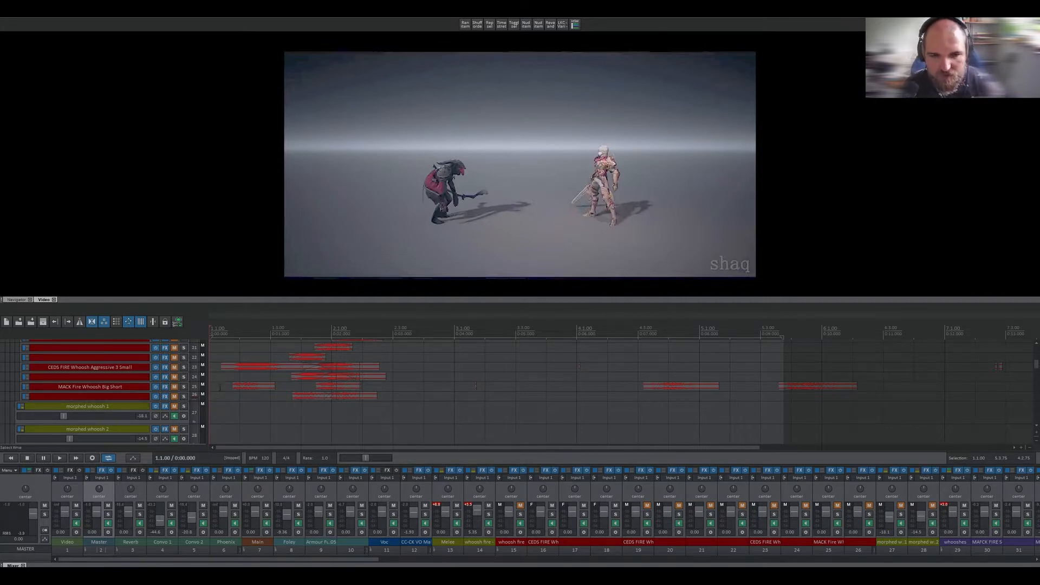
pyautogui.click(221, 393)
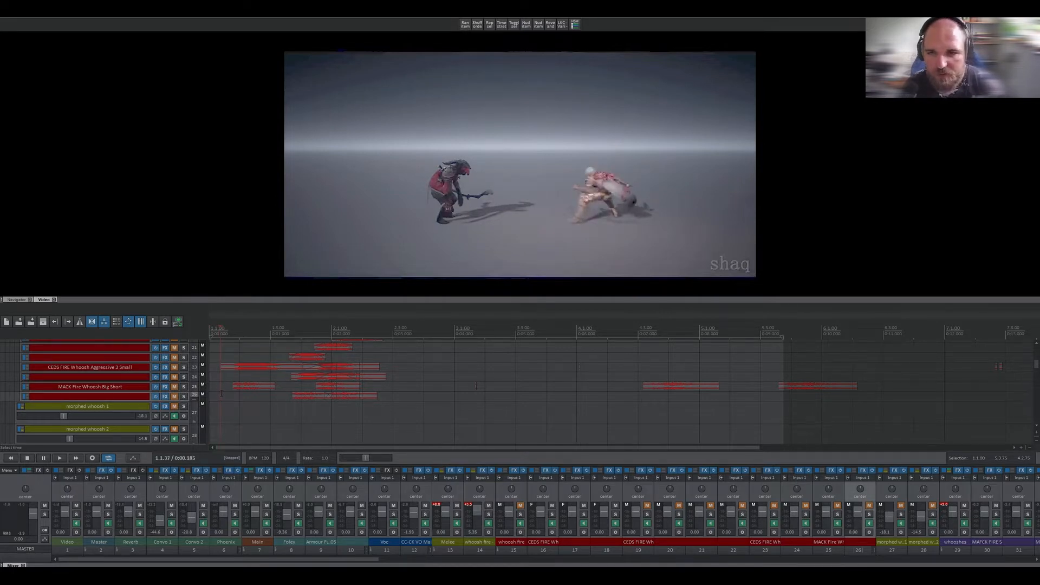
pyautogui.click(235, 390)
pyautogui.click(251, 390)
pyautogui.click(269, 389)
pyautogui.click(277, 389)
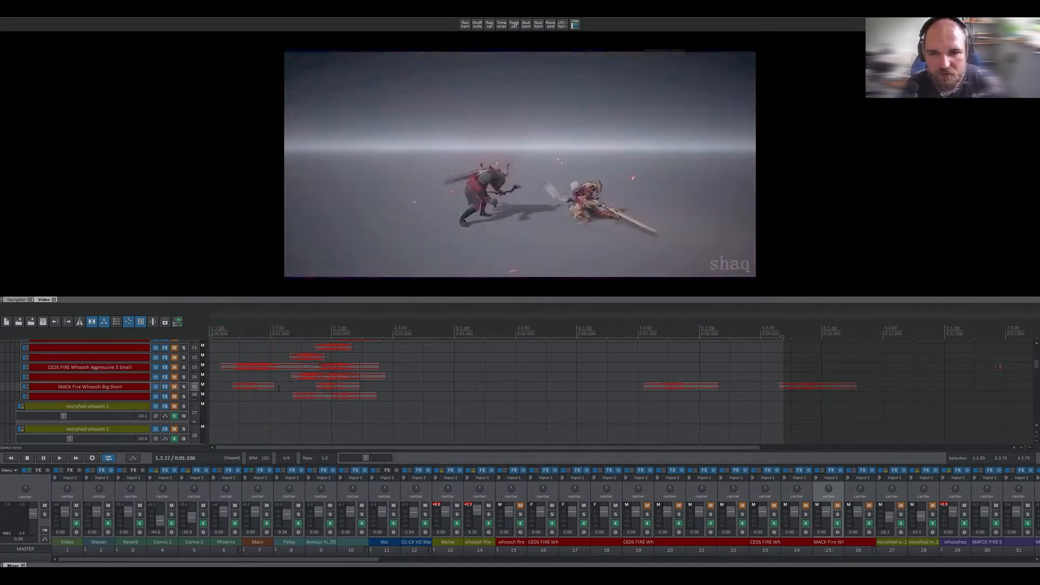
pyautogui.click(301, 389)
pyautogui.click(332, 387)
pyautogui.click(350, 390)
pyautogui.click(361, 389)
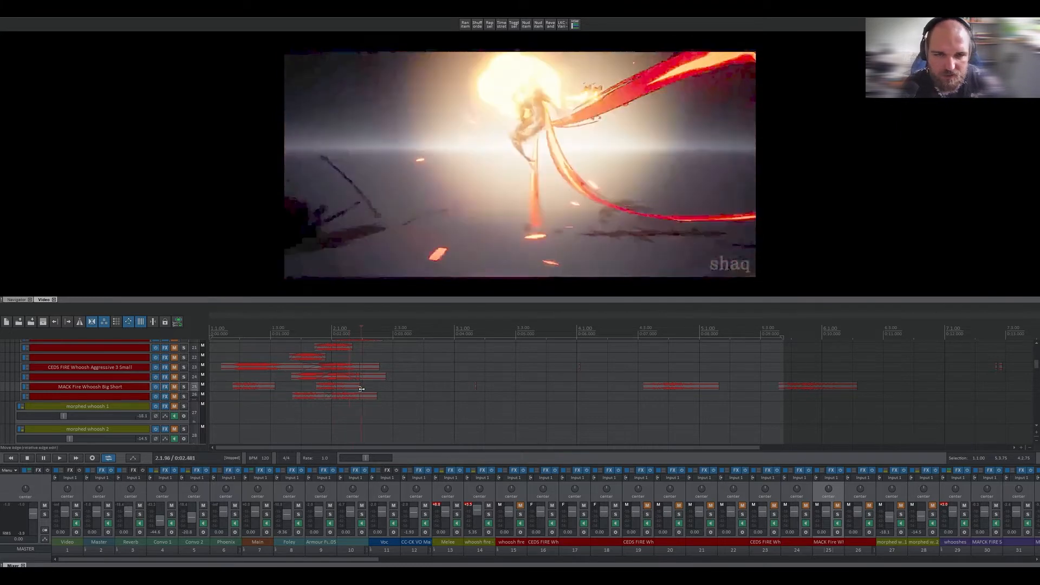
# Step: Move the playhead back to about 1 s and step through the fiery jump attack up to about 2.9 s
pyautogui.click(351, 390)
pyautogui.click(323, 392)
pyautogui.click(292, 393)
pyautogui.click(274, 394)
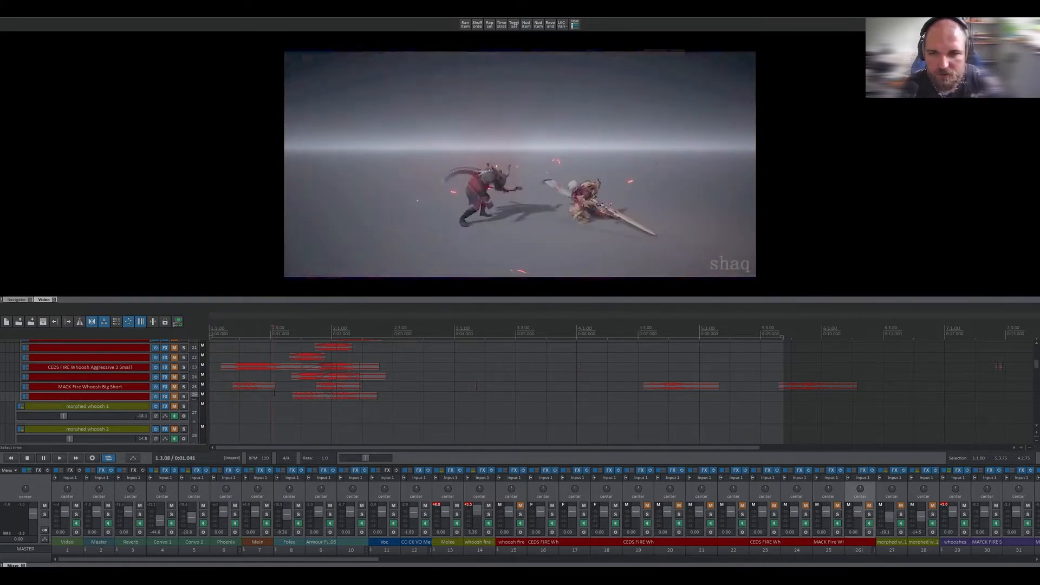
pyautogui.click(297, 390)
pyautogui.click(310, 389)
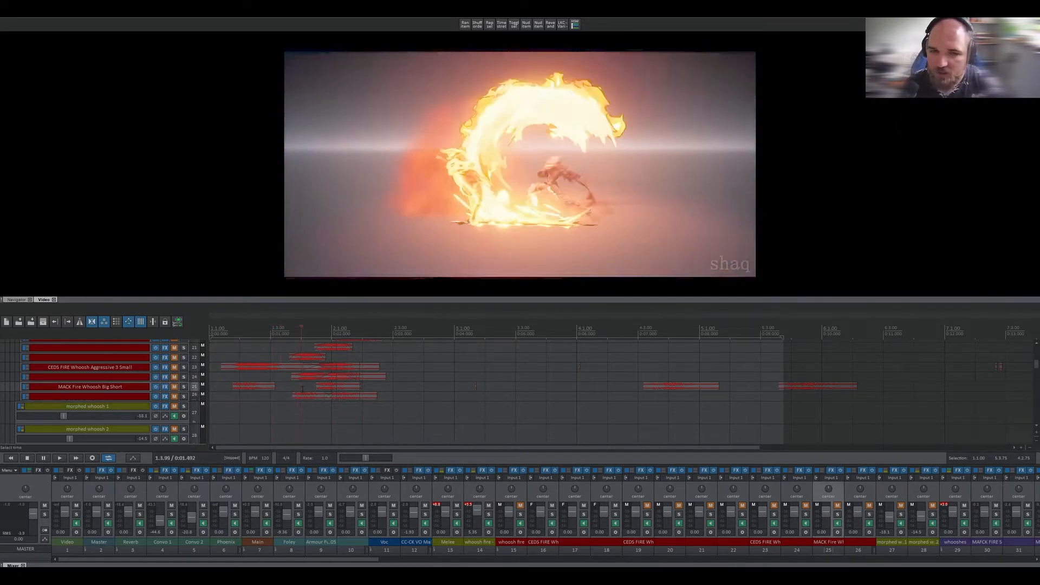
pyautogui.click(323, 387)
pyautogui.click(337, 387)
pyautogui.click(353, 387)
pyautogui.click(361, 388)
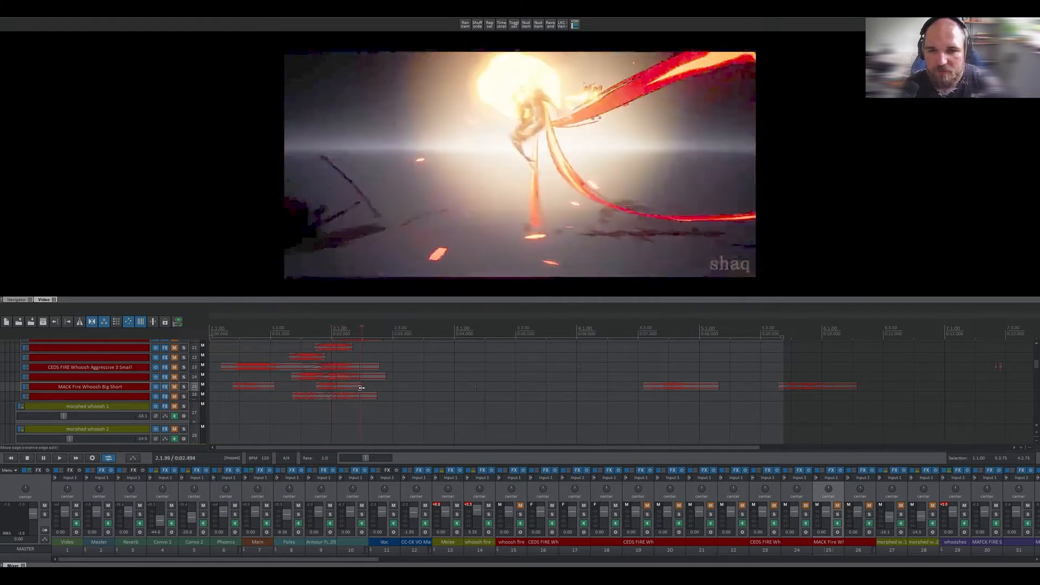
pyautogui.click(365, 388)
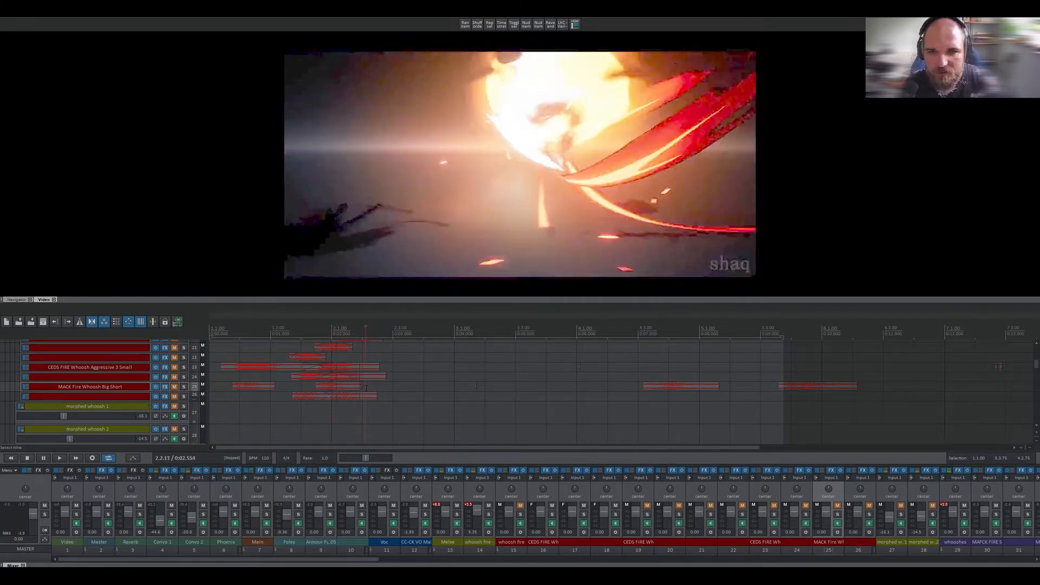
pyautogui.click(377, 386)
pyautogui.click(379, 385)
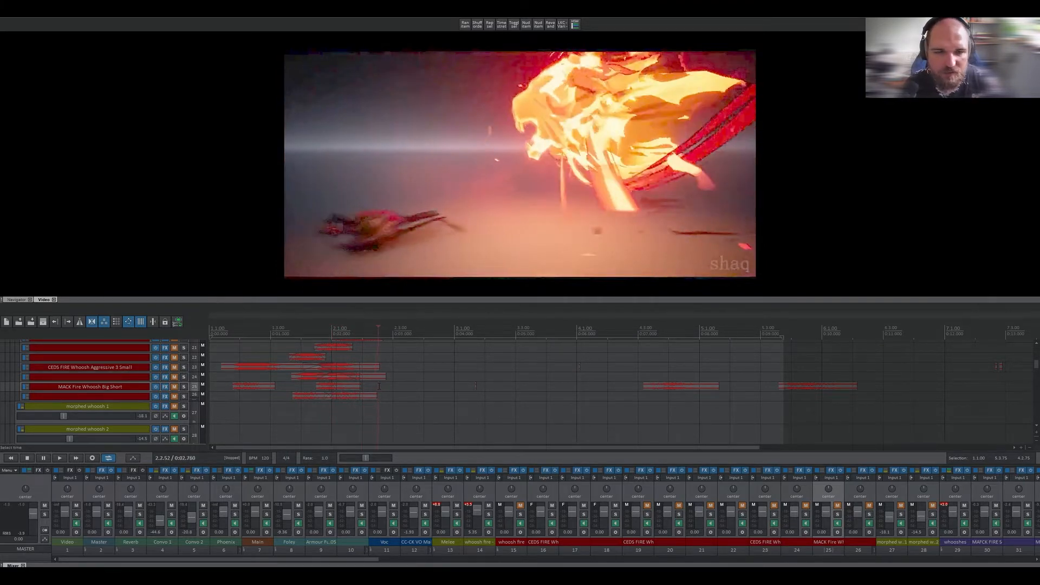
pyautogui.click(382, 385)
pyautogui.click(388, 385)
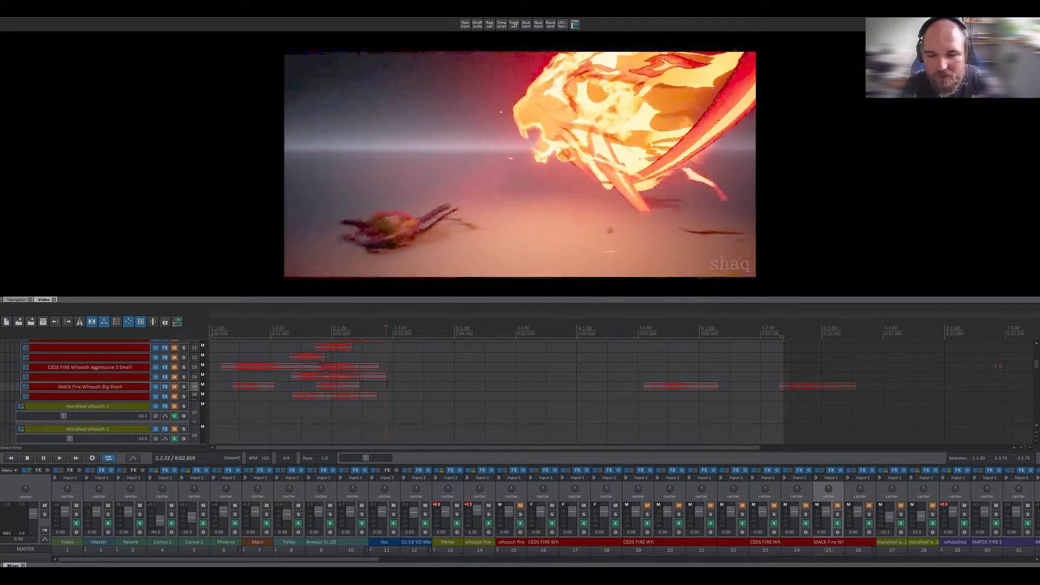
# Step: Step the playhead through the fire impact and its aftermath to about 6.1 s
pyautogui.click(394, 384)
pyautogui.click(401, 383)
pyautogui.click(411, 382)
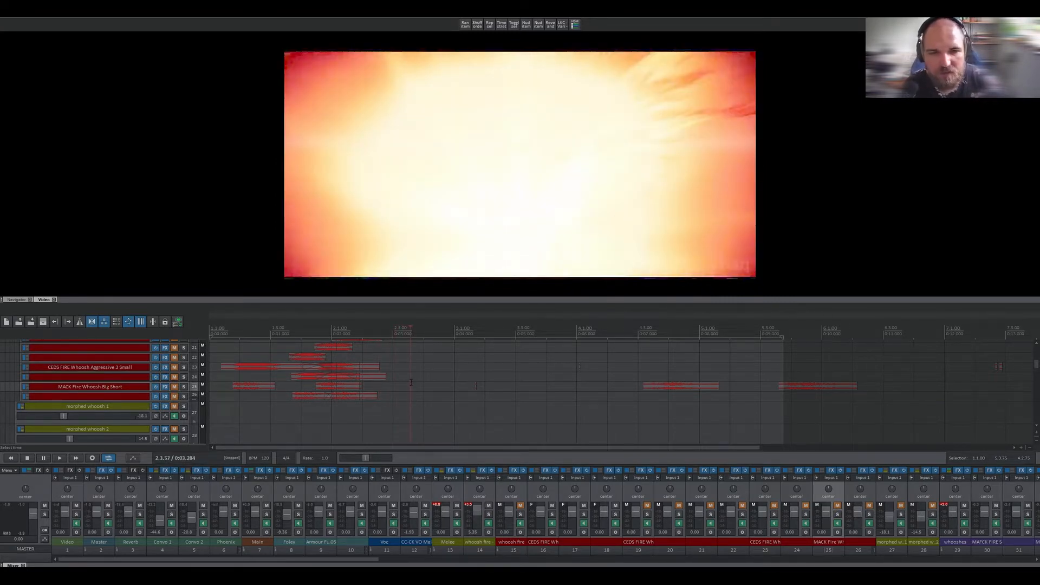
pyautogui.click(420, 382)
pyautogui.click(429, 381)
pyautogui.click(438, 379)
pyautogui.click(448, 379)
pyautogui.click(458, 378)
pyautogui.click(466, 377)
pyautogui.click(475, 377)
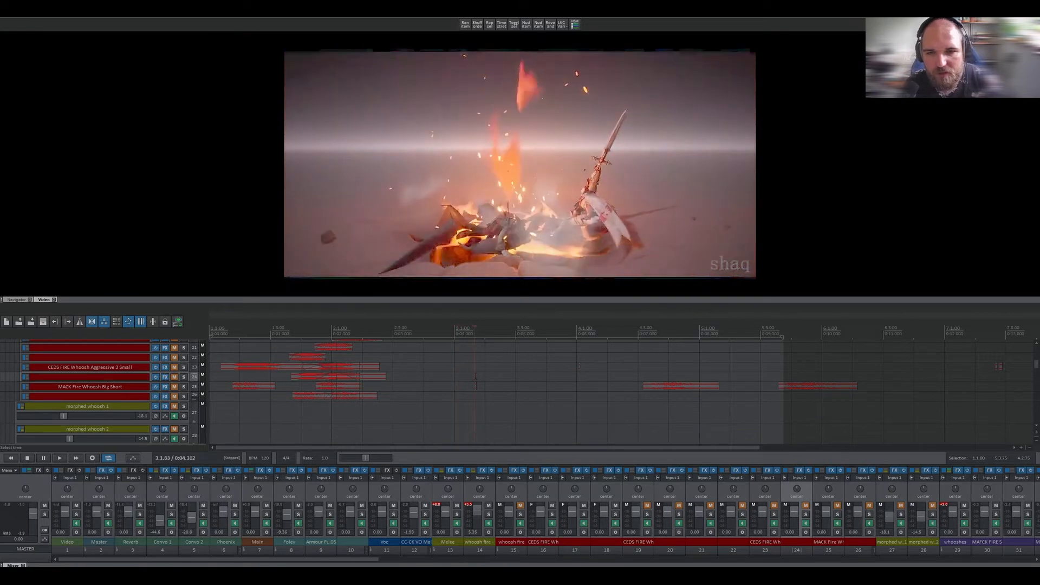
pyautogui.click(487, 376)
pyautogui.click(503, 373)
pyautogui.click(522, 373)
pyautogui.click(542, 371)
pyautogui.click(565, 368)
pyautogui.click(583, 366)
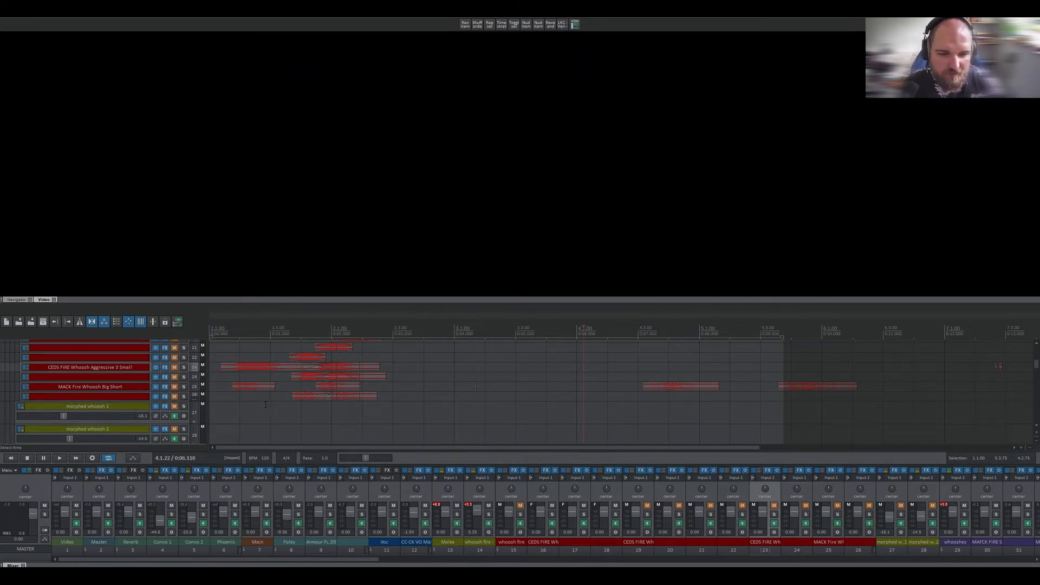
# Step: Return the playhead to the start and examine the whoosh fire - stem, its muted fire source tracks and the whooshes folder
pyautogui.click(214, 413)
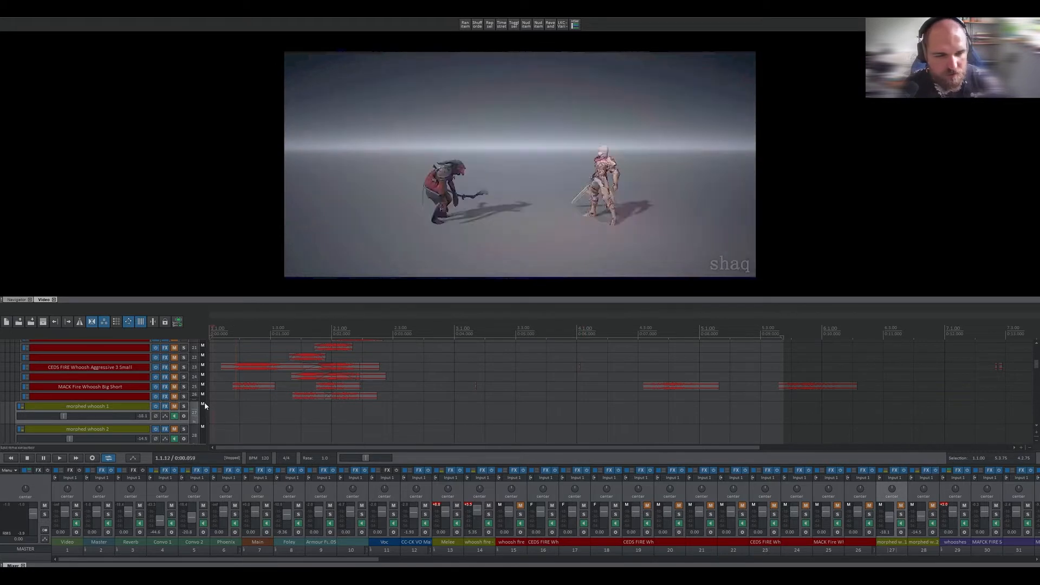
pyautogui.scroll(5, 98, 408)
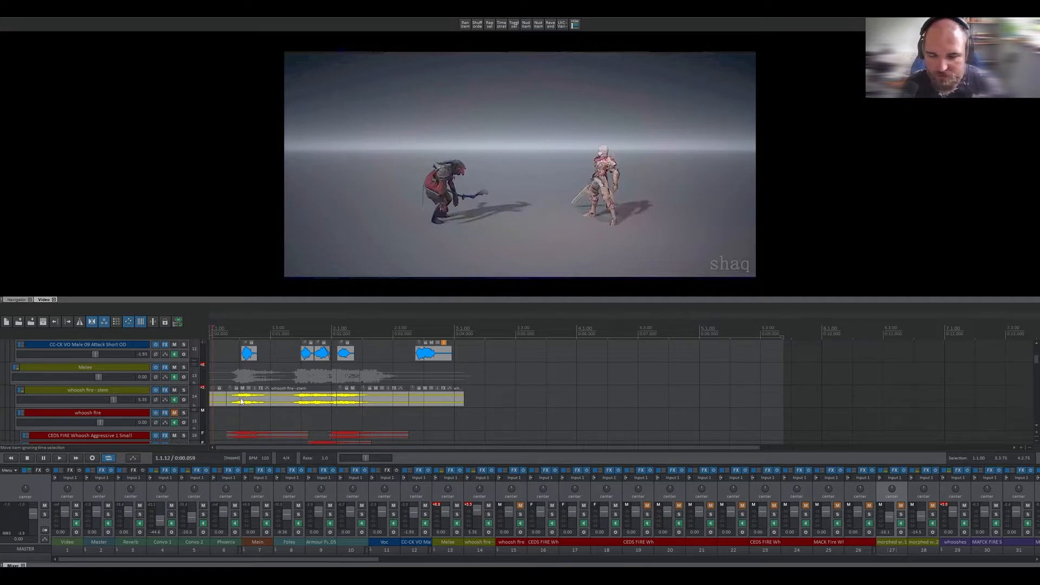
pyautogui.scroll(-10, 63, 395)
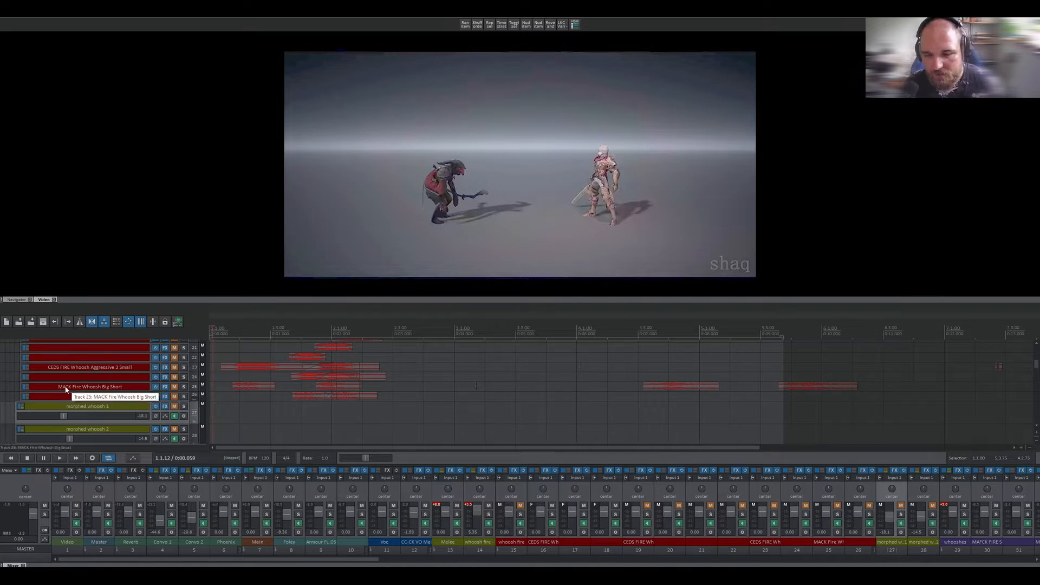
pyautogui.scroll(-5, 63, 399)
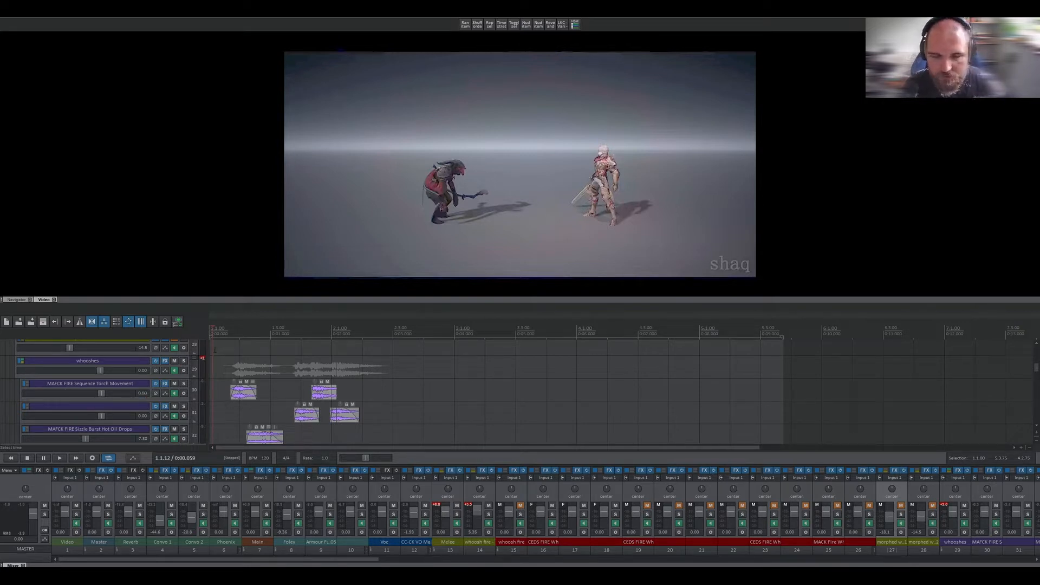
# Step: Step the playhead back and forth over the first fire slash up to about 0.6 s to compare it with the whoosh clips
pyautogui.click(204, 411)
pyautogui.click(220, 403)
pyautogui.click(226, 400)
pyautogui.click(240, 398)
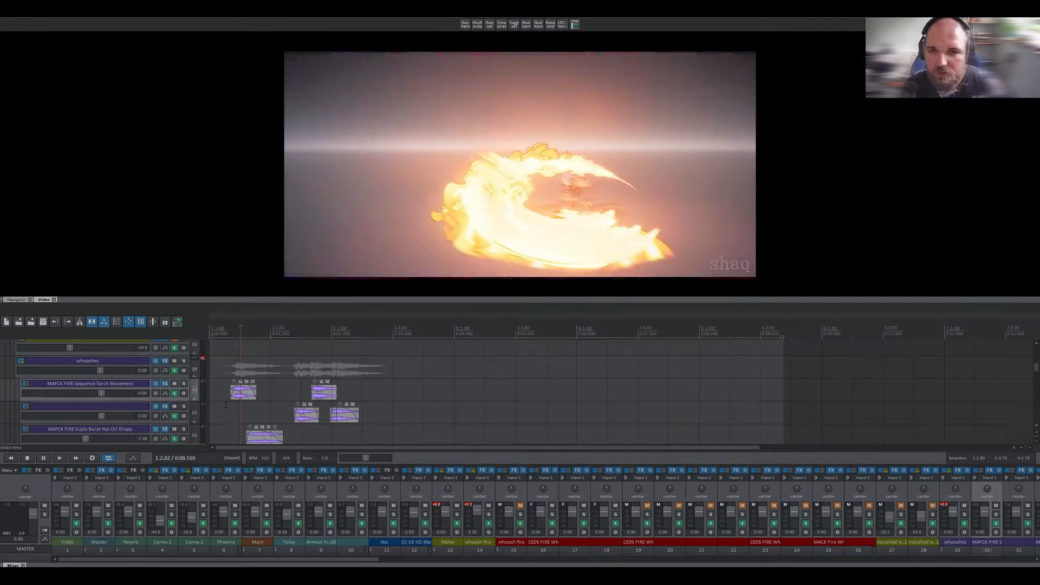
pyautogui.click(226, 404)
pyautogui.click(235, 401)
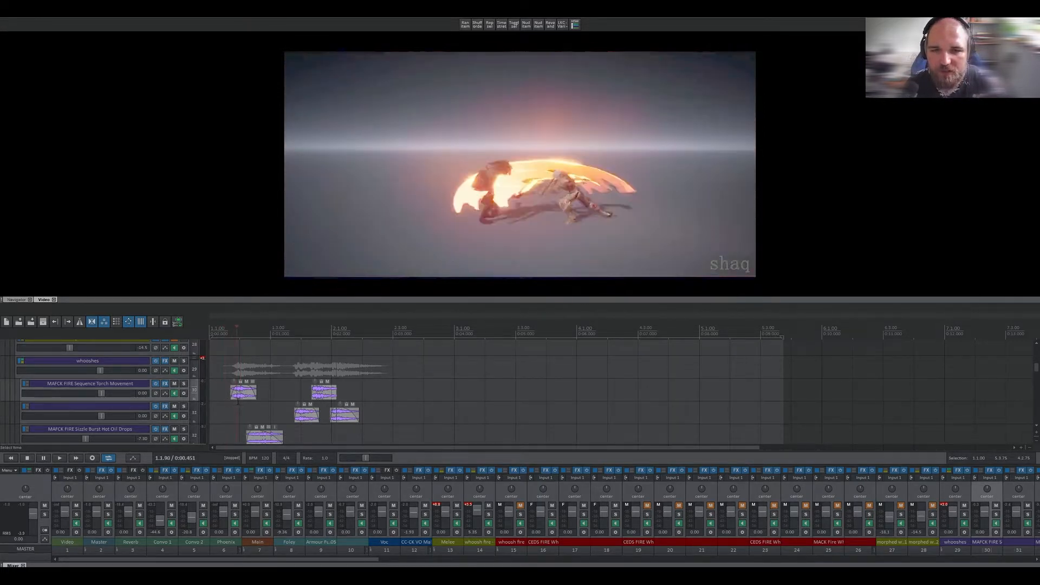
pyautogui.click(241, 401)
pyautogui.click(246, 401)
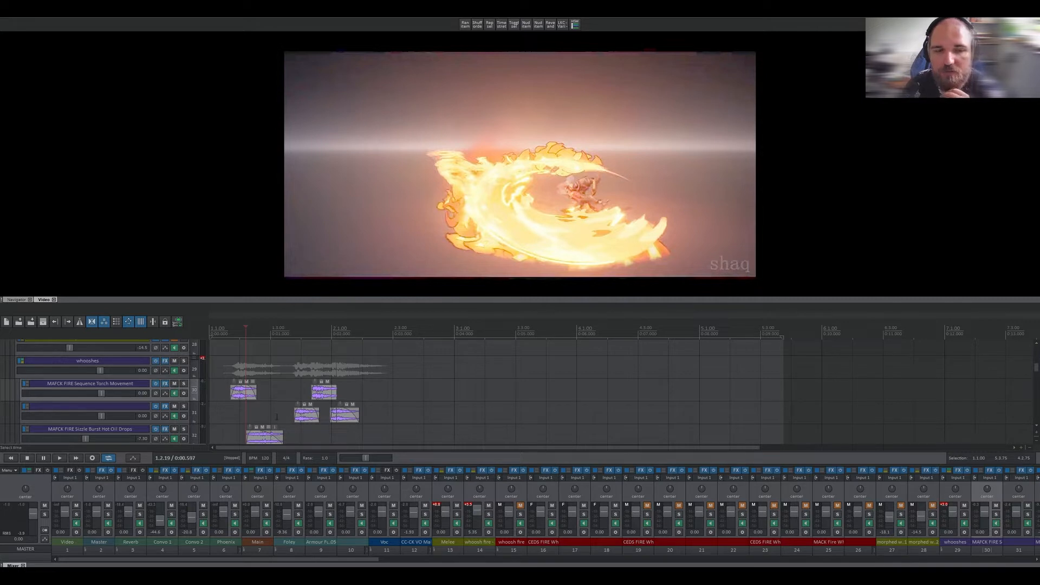
# Step: Bypass the effects on the whooshes folder and solo it together with its GORE - WEAP - Sword_Whoosh_3 and Sword_Whoosh_4 tracks
pyautogui.click(155, 361)
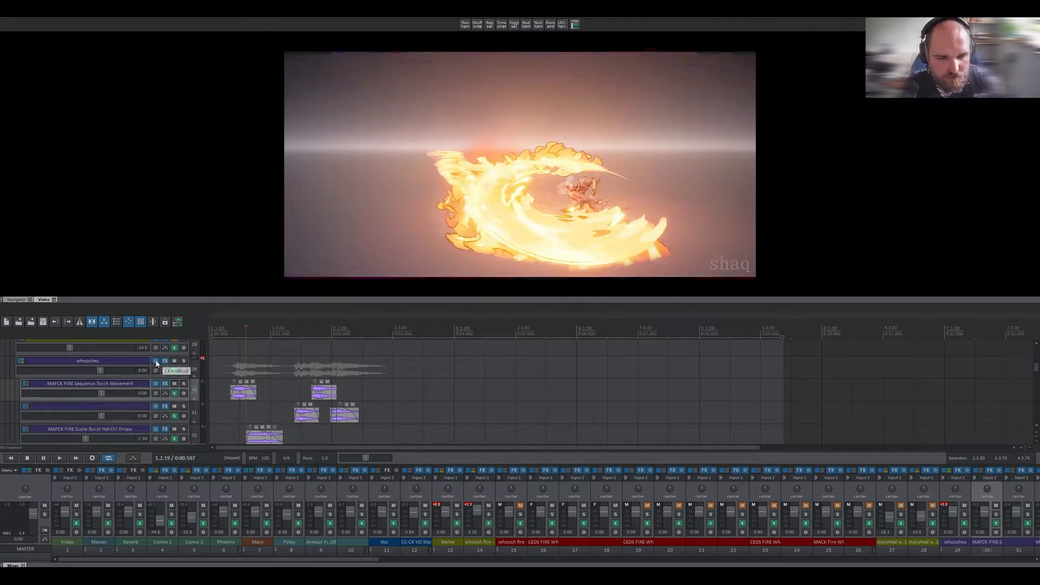
pyautogui.click(184, 360)
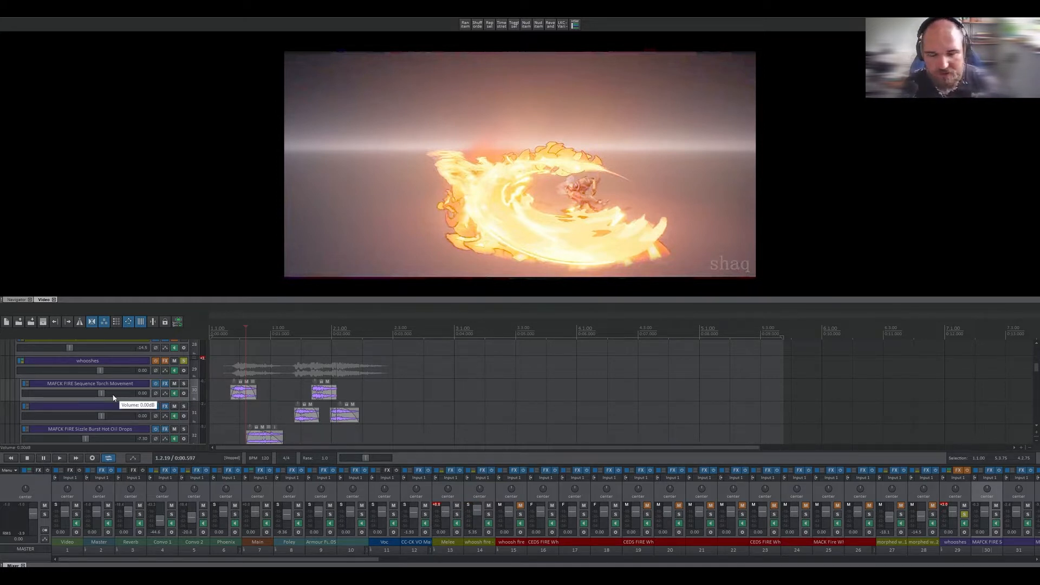
pyautogui.scroll(-3, 114, 397)
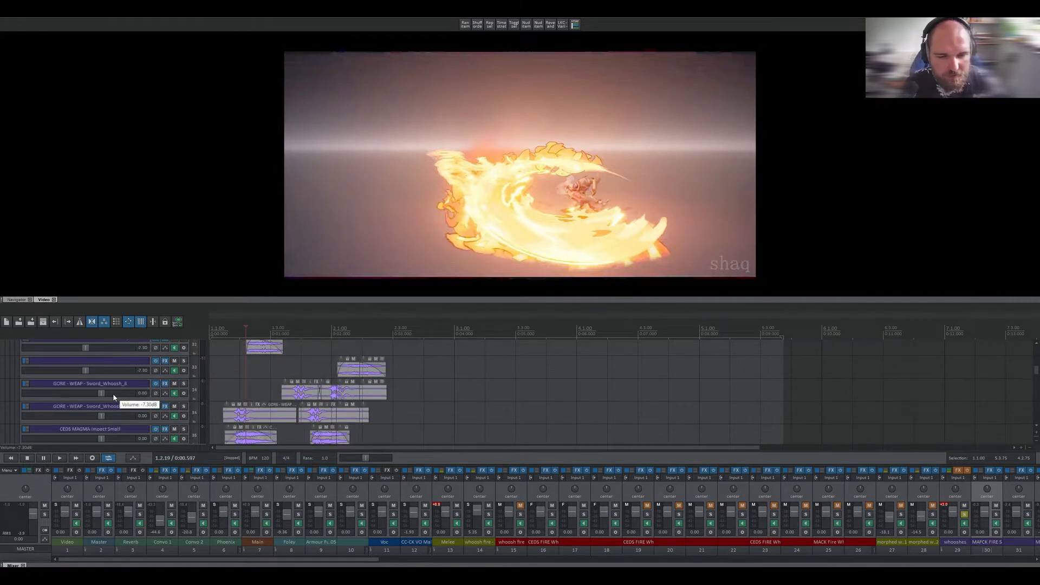
pyautogui.scroll(-1, 112, 394)
pyautogui.click(184, 361)
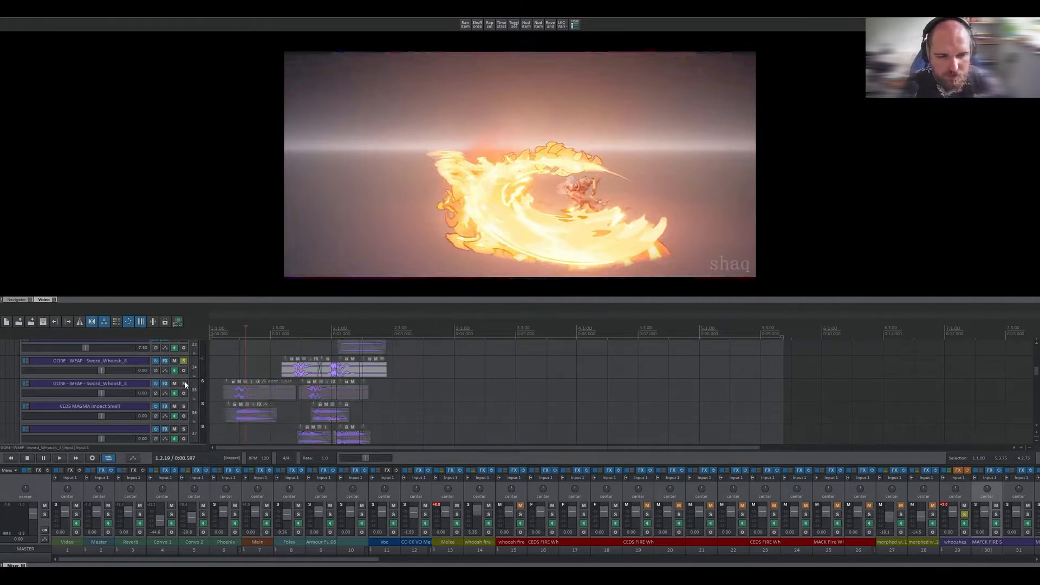
pyautogui.click(184, 383)
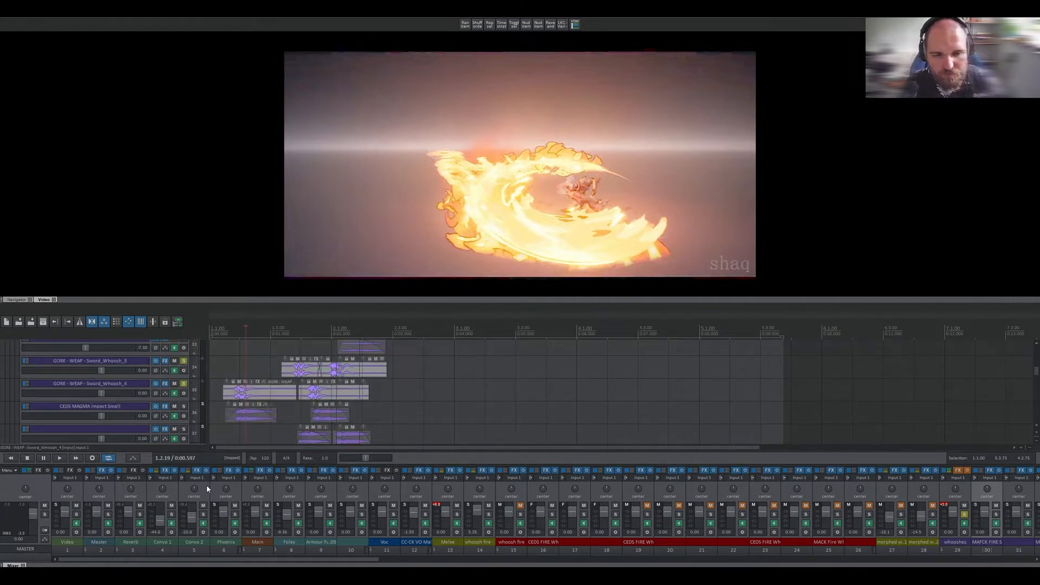
# Step: Play the two soloed sword whoosh layers from about 0.2 s and clear their solos, returning to the folder's fire layers
pyautogui.click(221, 362)
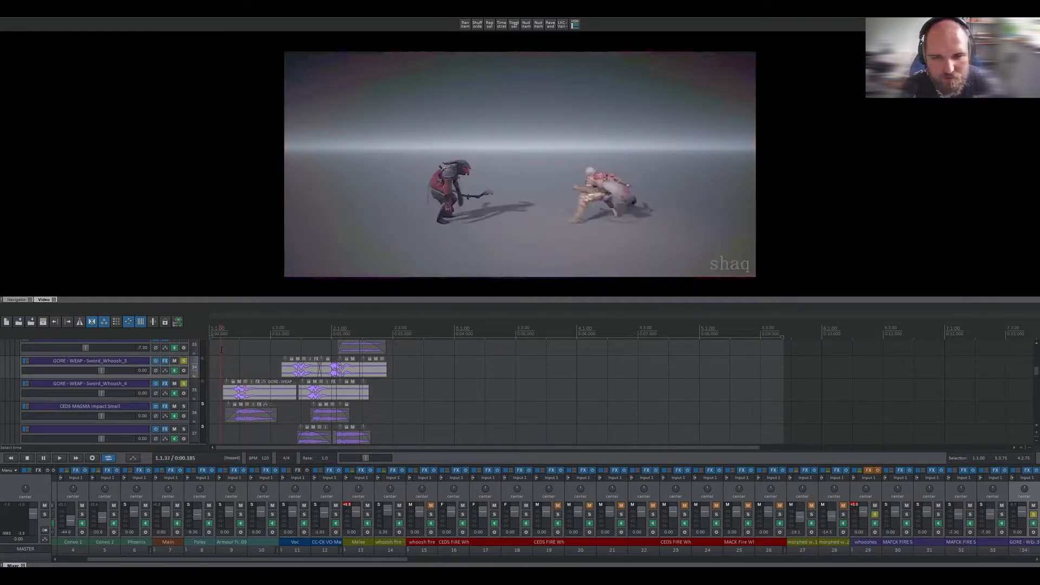
pyautogui.press('space')
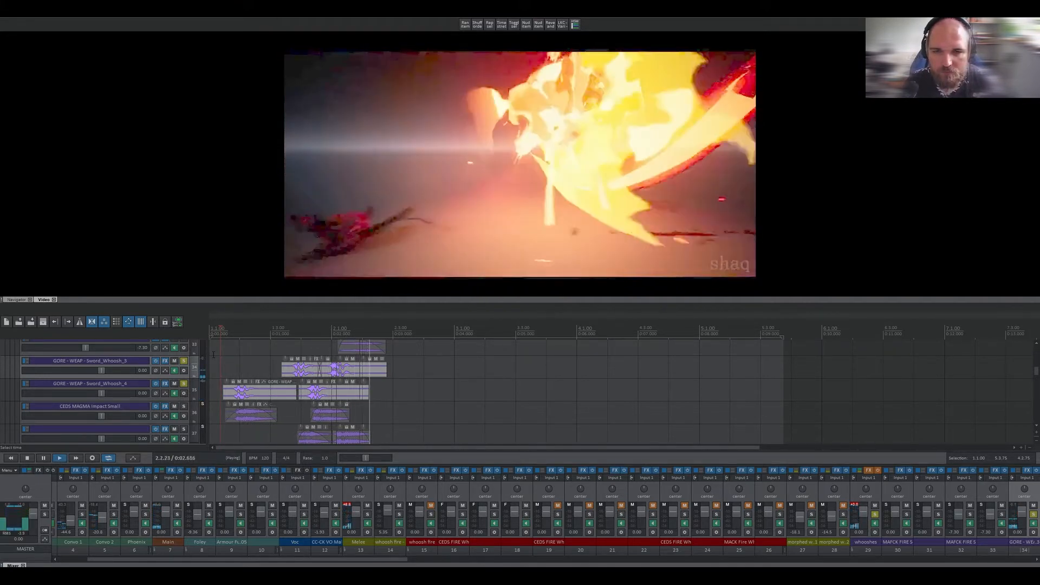
pyautogui.press('space')
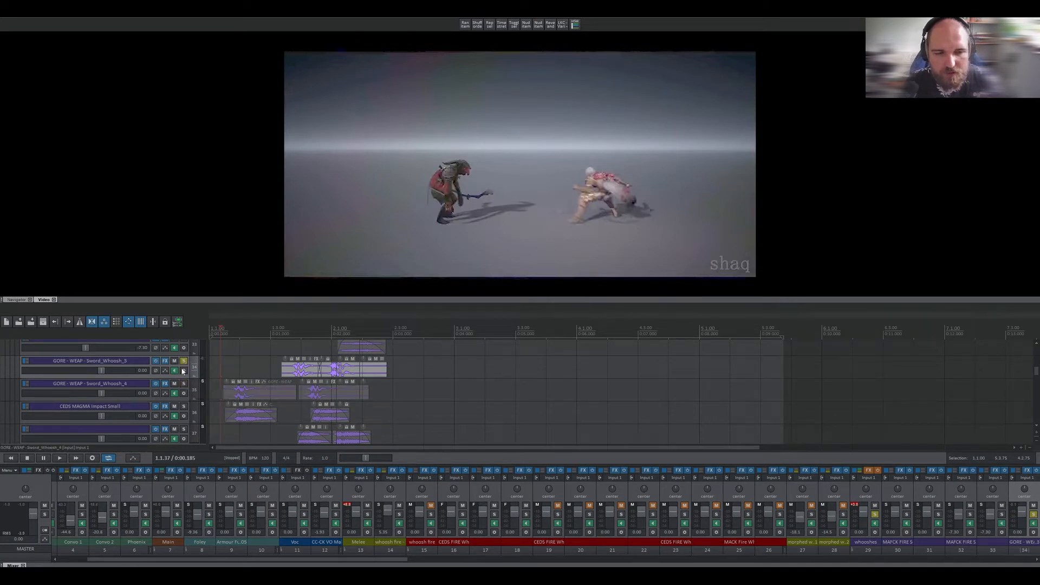
pyautogui.scroll(3, 133, 432)
pyautogui.scroll(2, 133, 432)
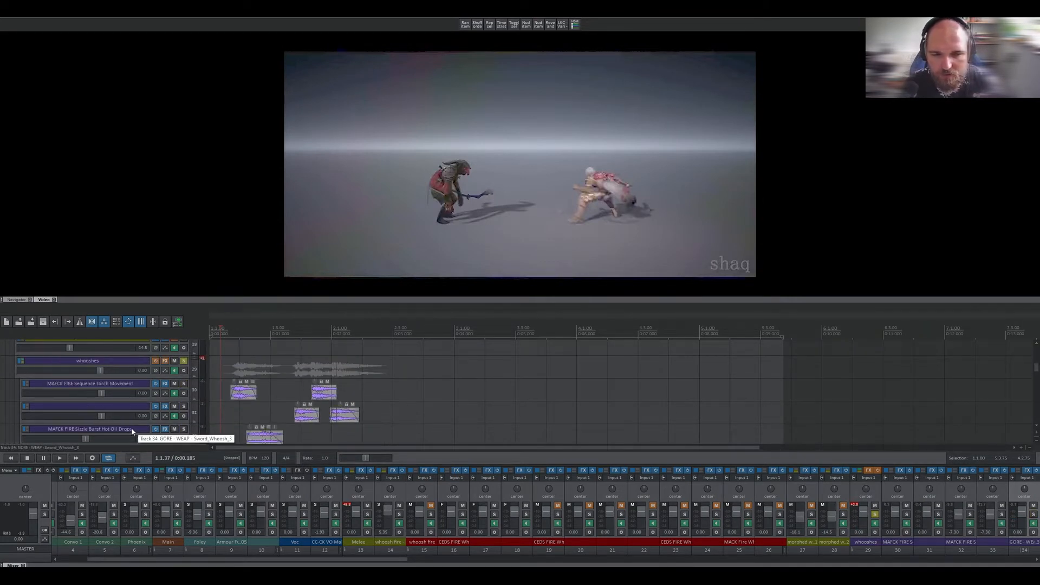
pyautogui.scroll(-2, 131, 432)
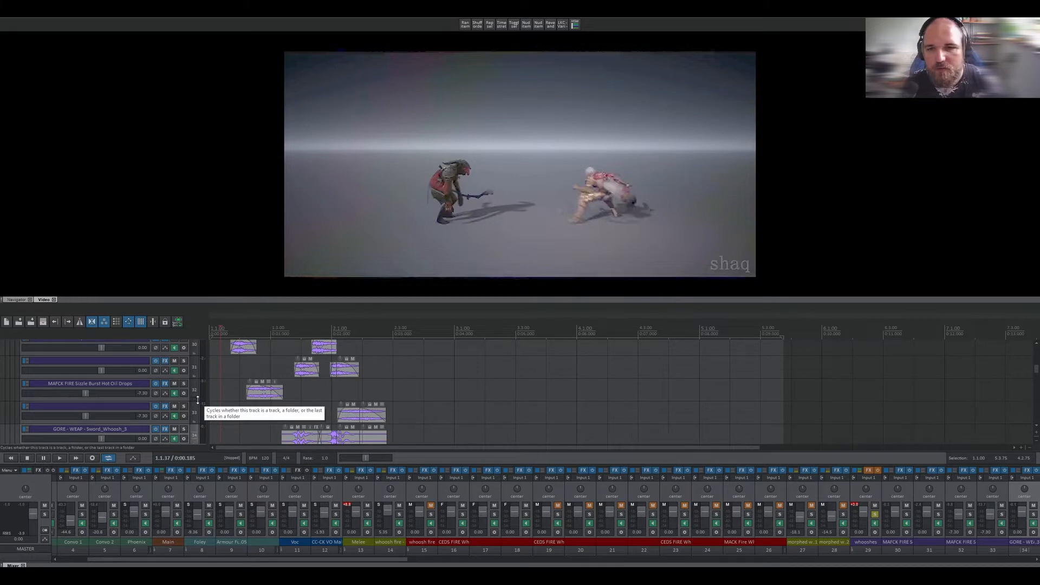
# Step: Play the soloed whooshes folder from about 0.2 s, clear its solo and re-enable its effects
pyautogui.press('space')
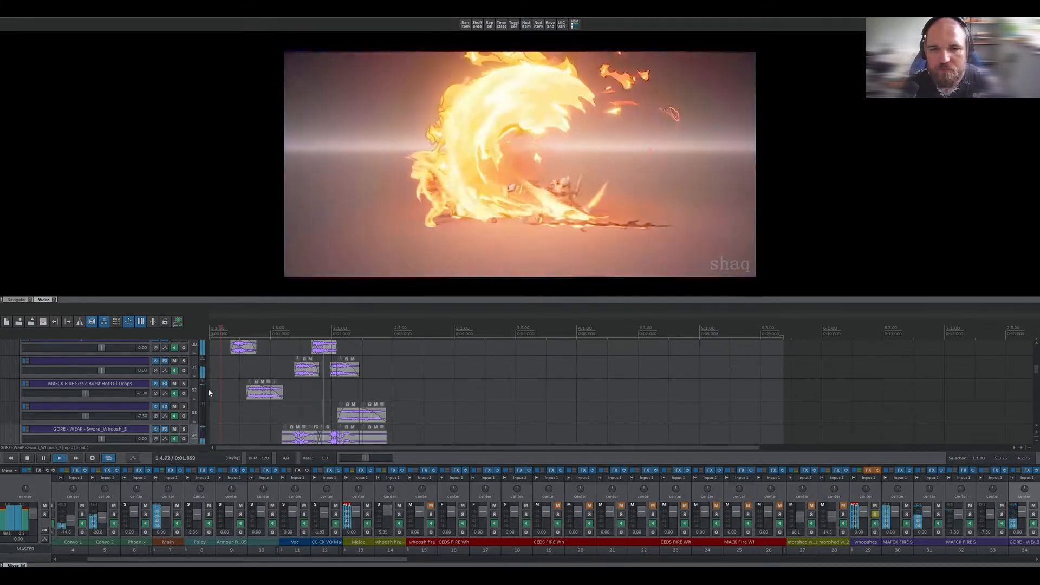
pyautogui.press('space')
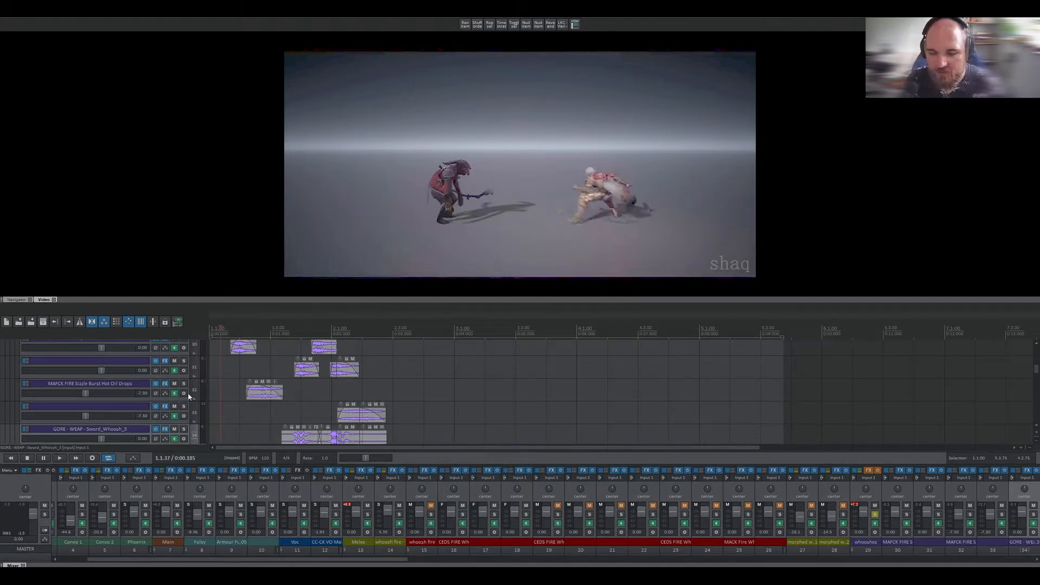
pyautogui.scroll(2, 184, 388)
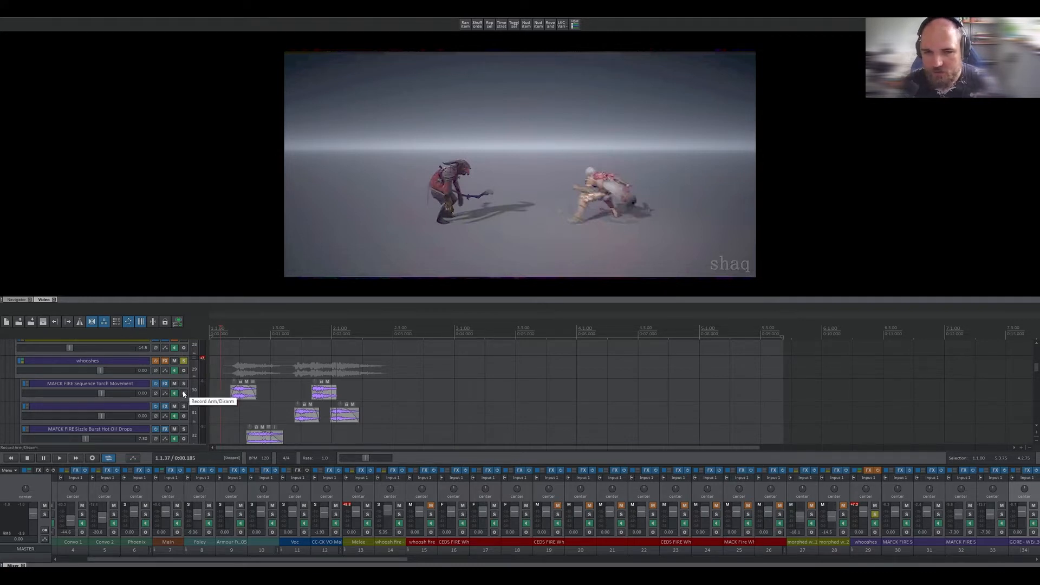
pyautogui.click(183, 361)
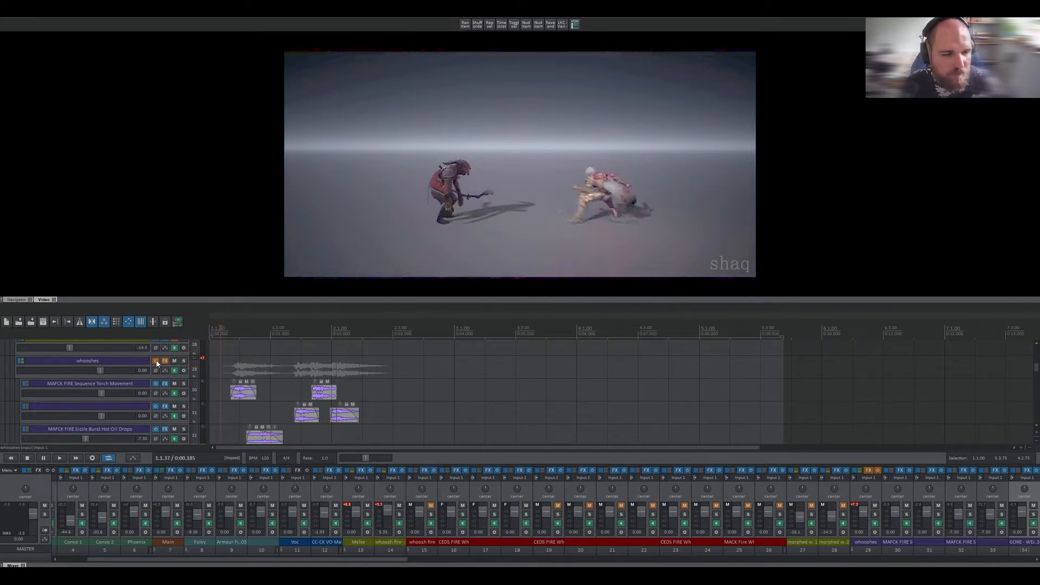
# Step: Solo the gore folder and scrub through its sword whooshes to compare the slash clips with the picture
pyautogui.scroll(-5, 159, 395)
pyautogui.scroll(1, 158, 395)
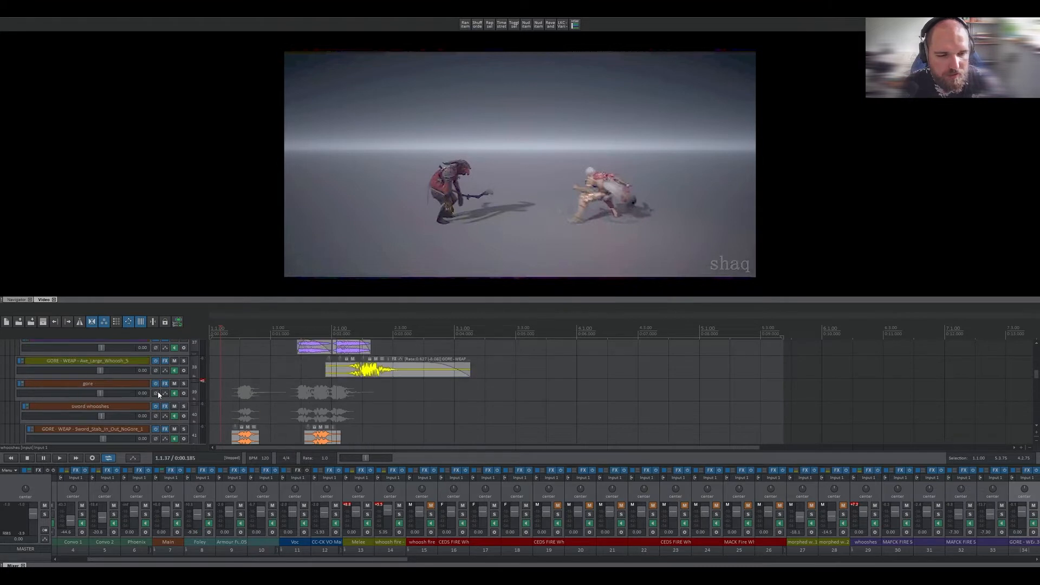
pyautogui.click(184, 384)
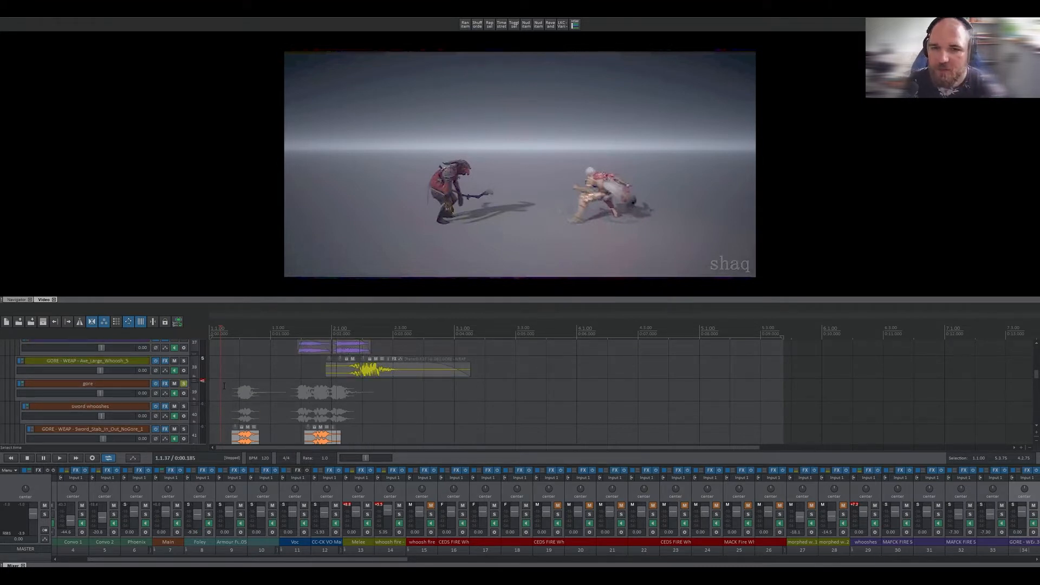
pyautogui.click(261, 391)
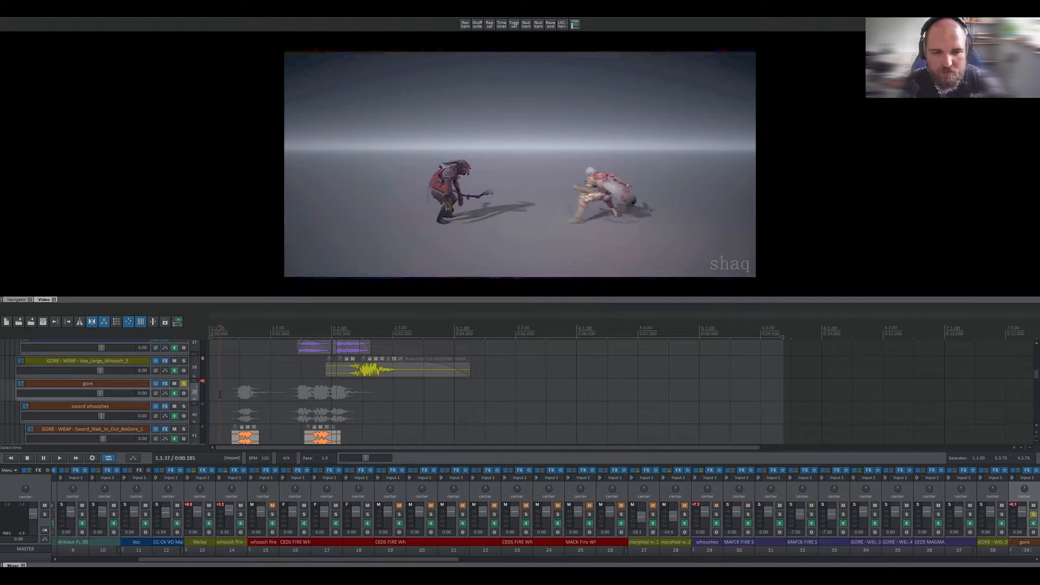
pyautogui.moveTo(262, 392); pyautogui.dragTo(369, 397)
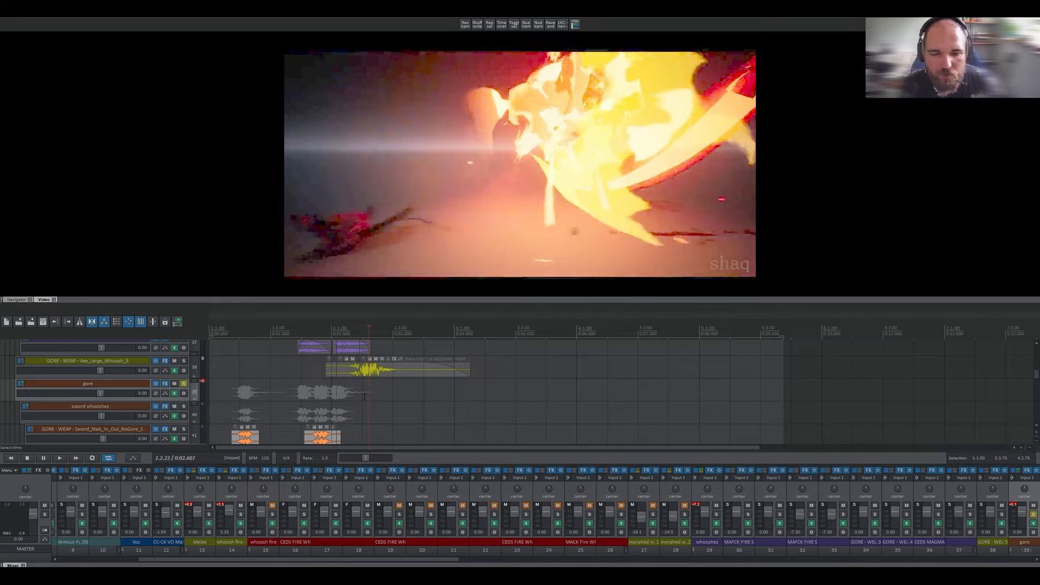
pyautogui.click(237, 418)
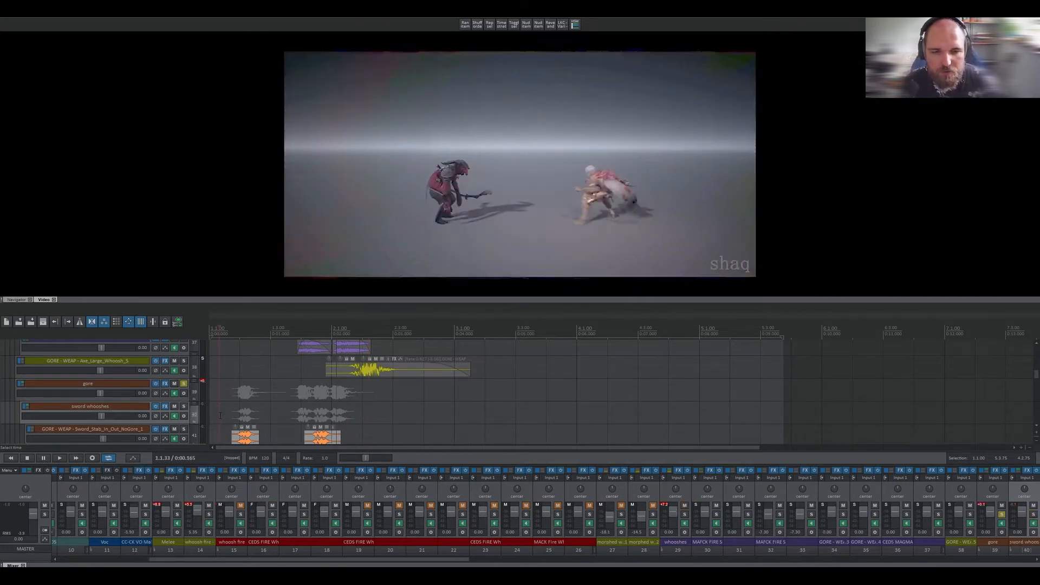
pyautogui.moveTo(237, 417); pyautogui.dragTo(241, 417)
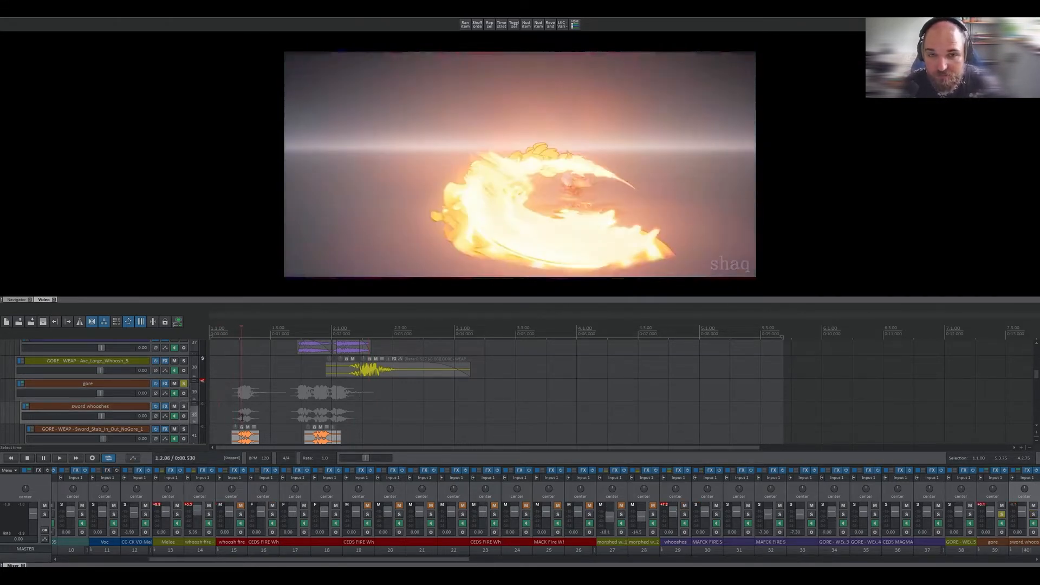
# Step: Play the soloed gore folder from about 0.2 s to audition its sword whooshes
pyautogui.scroll(-1, 175, 401)
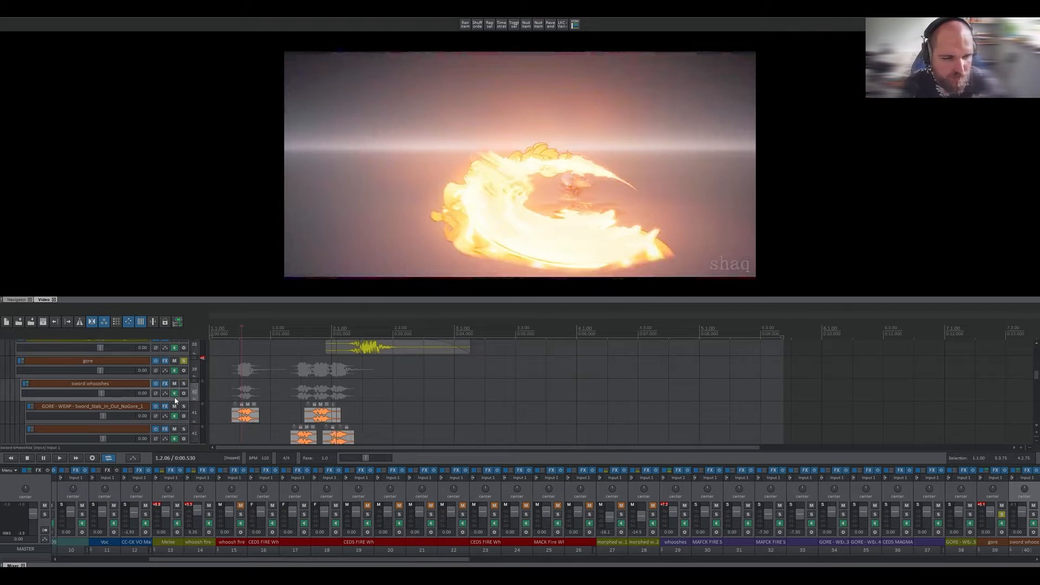
pyautogui.click(222, 393)
pyautogui.press('space')
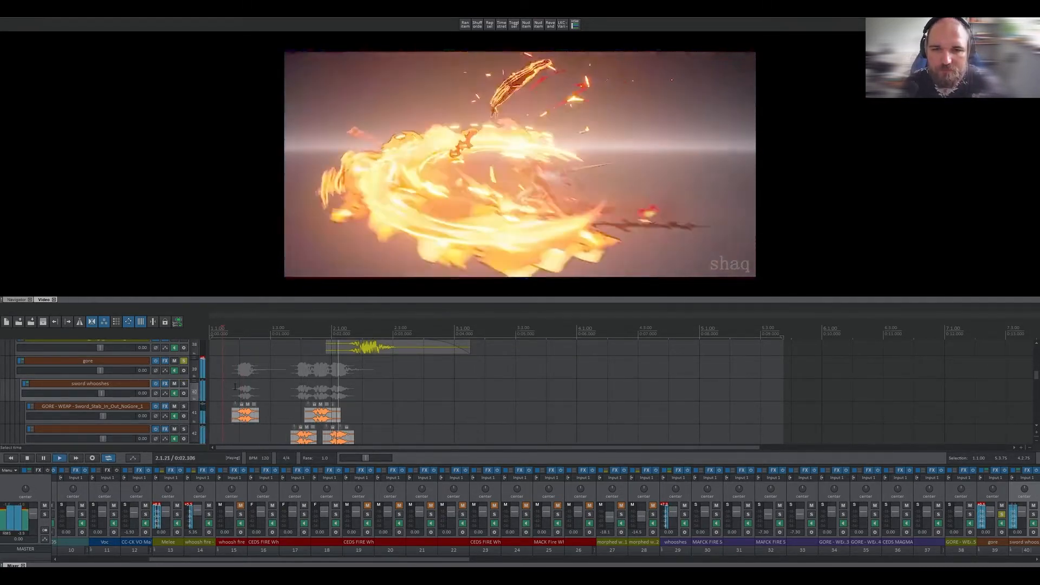
pyautogui.press('space')
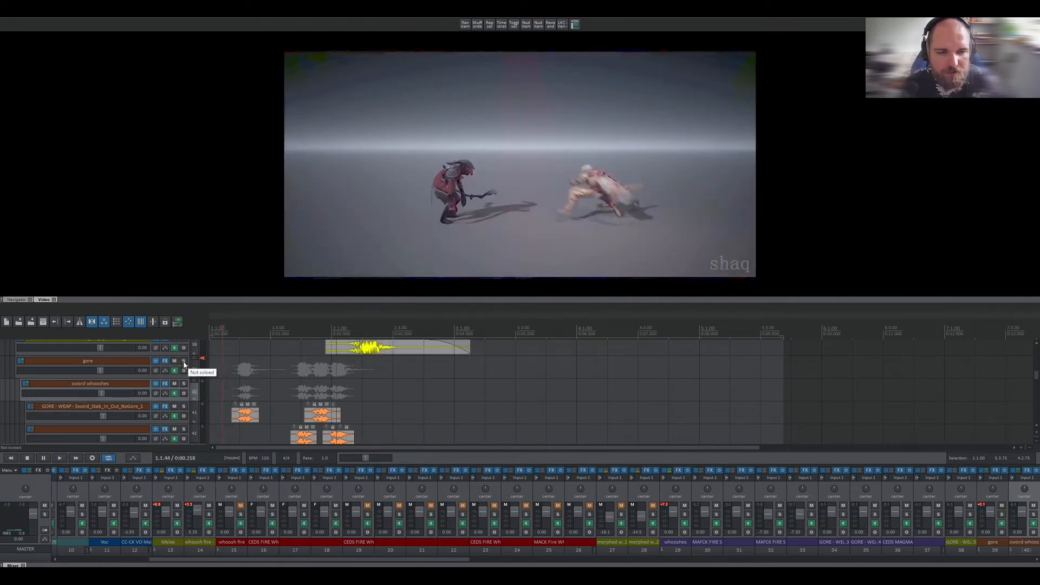
# Step: Solo the gore and whooshes folders together and play them from the start of the timeline
pyautogui.click(182, 366)
pyautogui.scroll(5, 176, 386)
pyautogui.scroll(4, 176, 386)
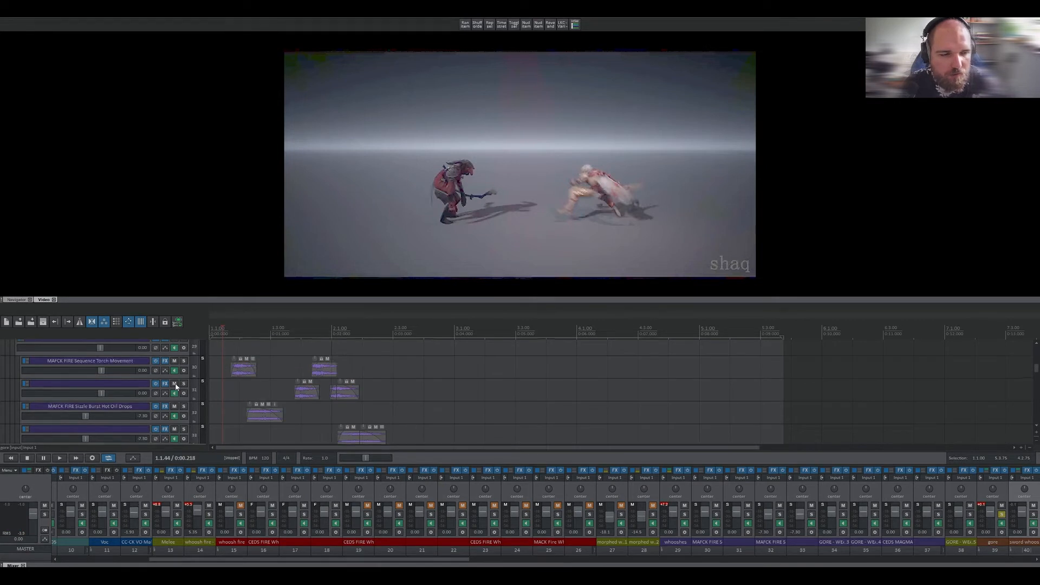
pyautogui.click(184, 360)
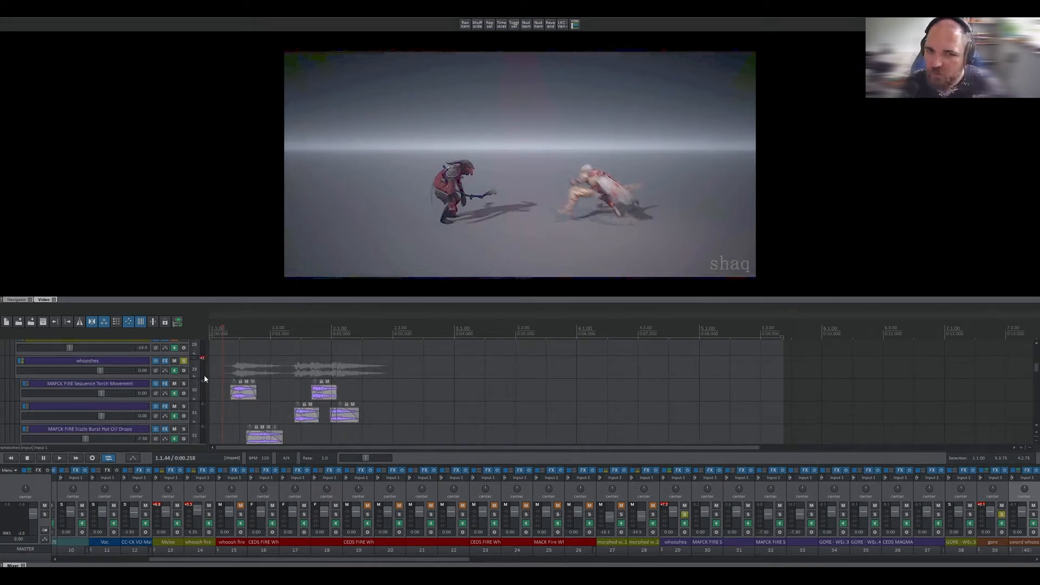
pyautogui.click(222, 363)
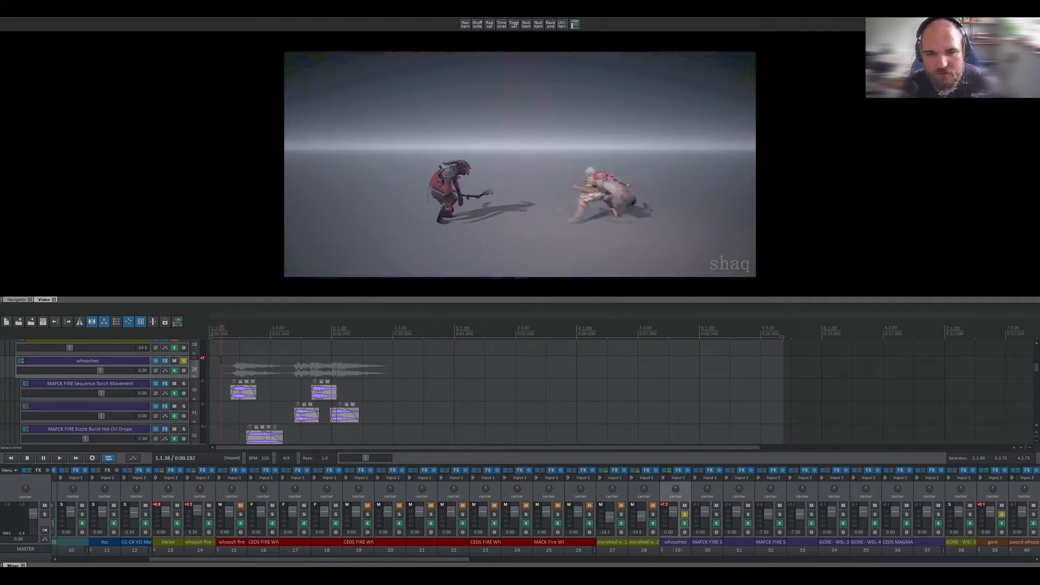
pyautogui.press('Home')
pyautogui.press('space')
pyautogui.press('space')
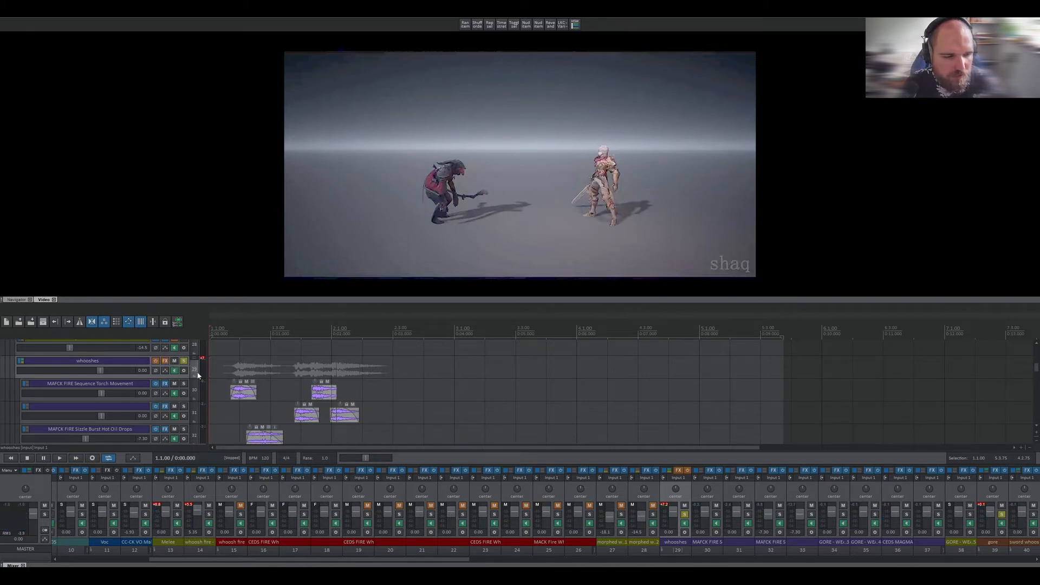
# Step: Replay both folders from the start with the whooshes effects bypassed, and switch those effects back on
pyautogui.press('space')
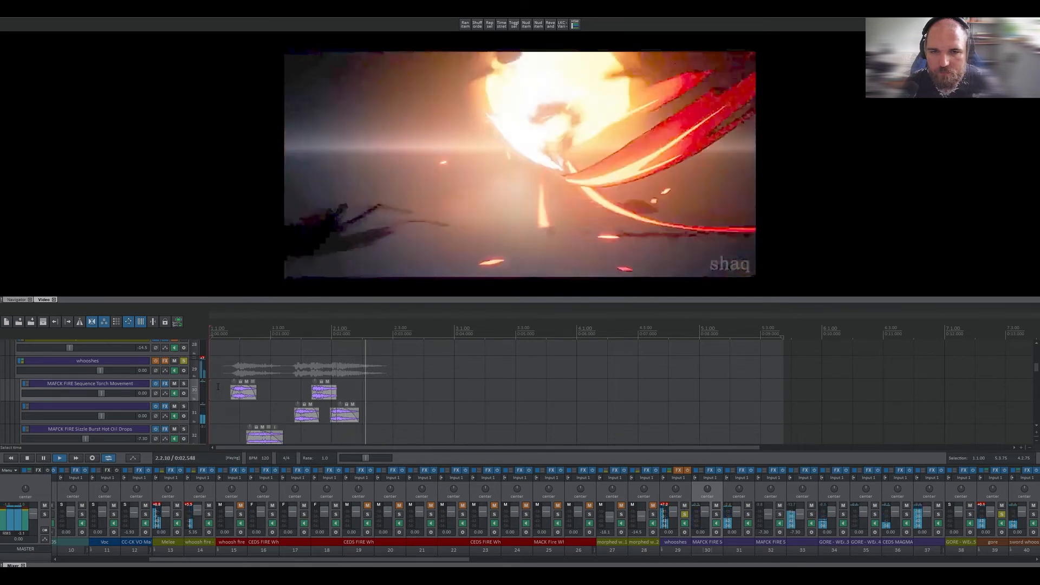
pyautogui.press('space')
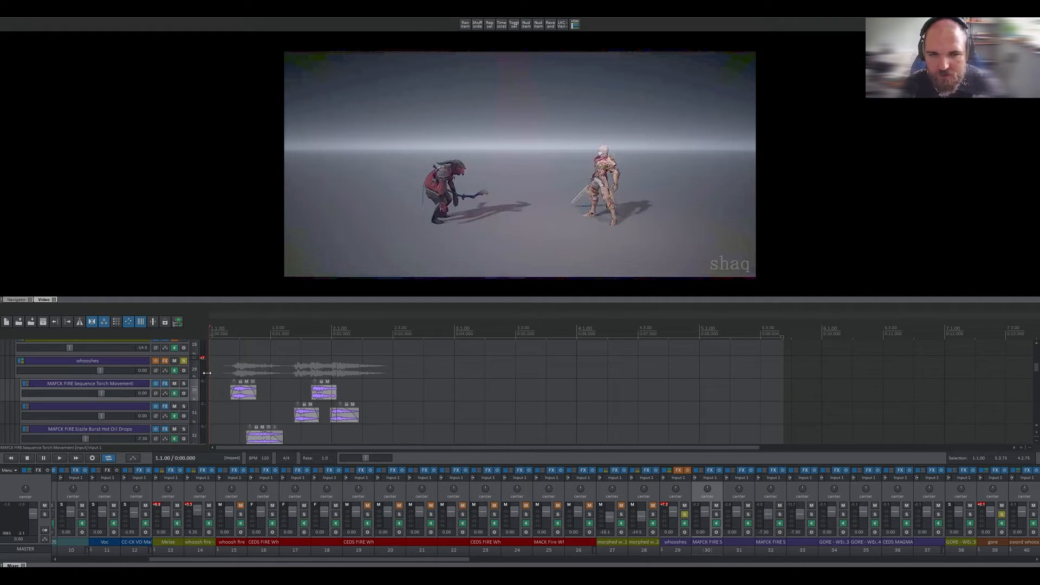
pyautogui.click(155, 362)
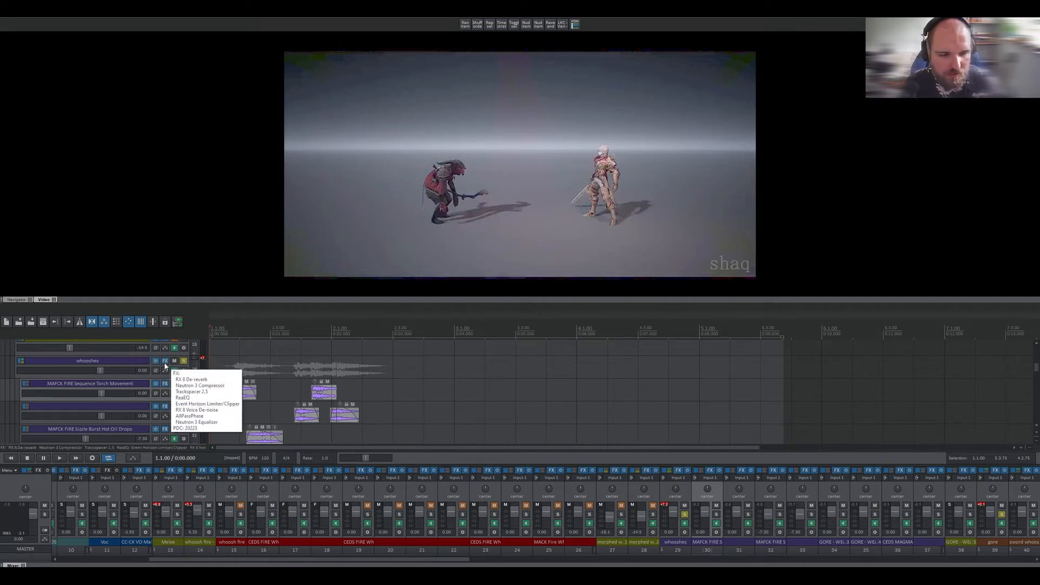
# Step: Open the effects chain of the whooshes folder and clear the gore folder's solo
pyautogui.click(164, 361)
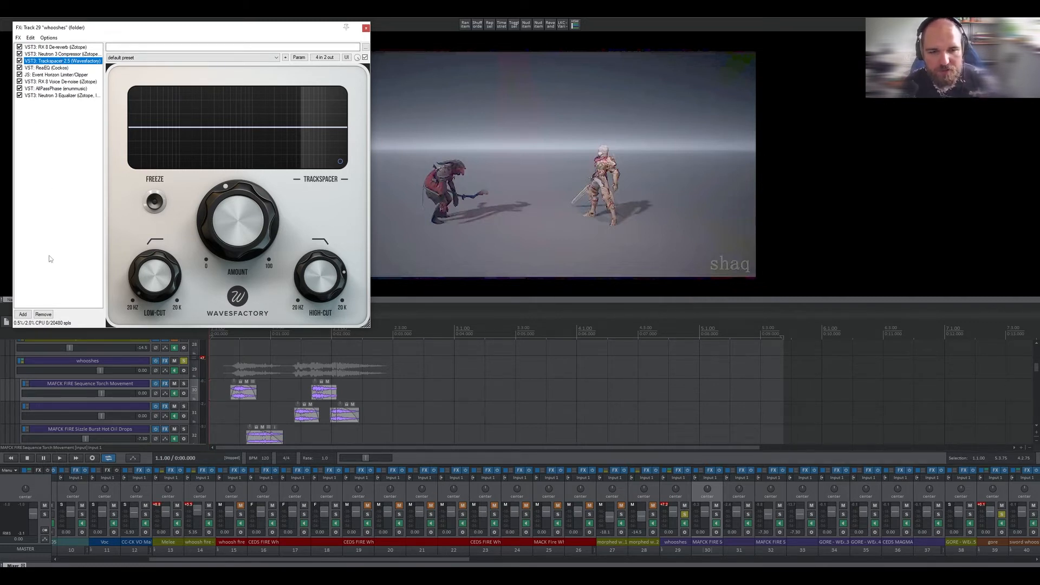
pyautogui.scroll(-8, 96, 418)
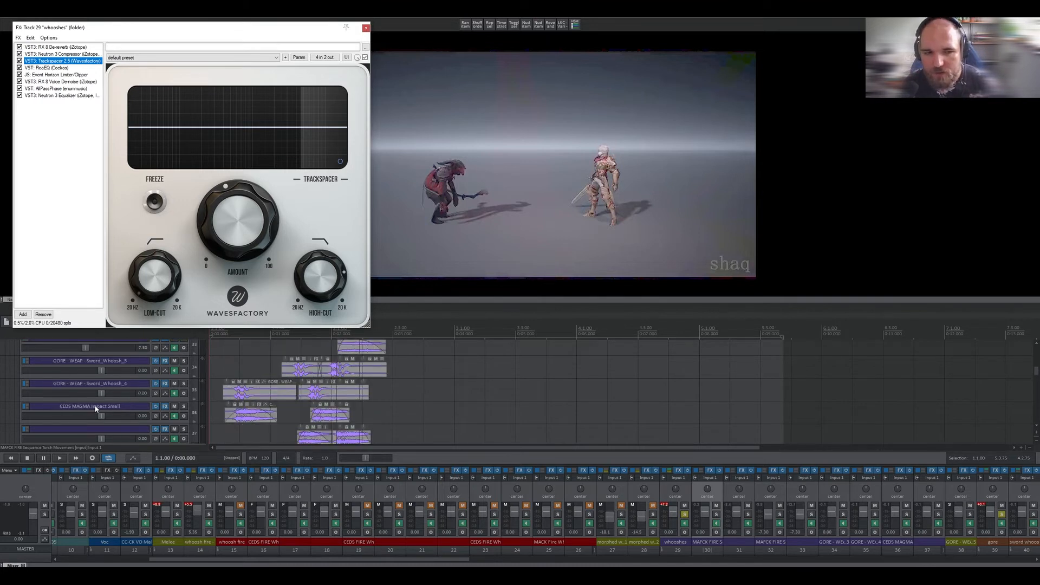
pyautogui.click(185, 408)
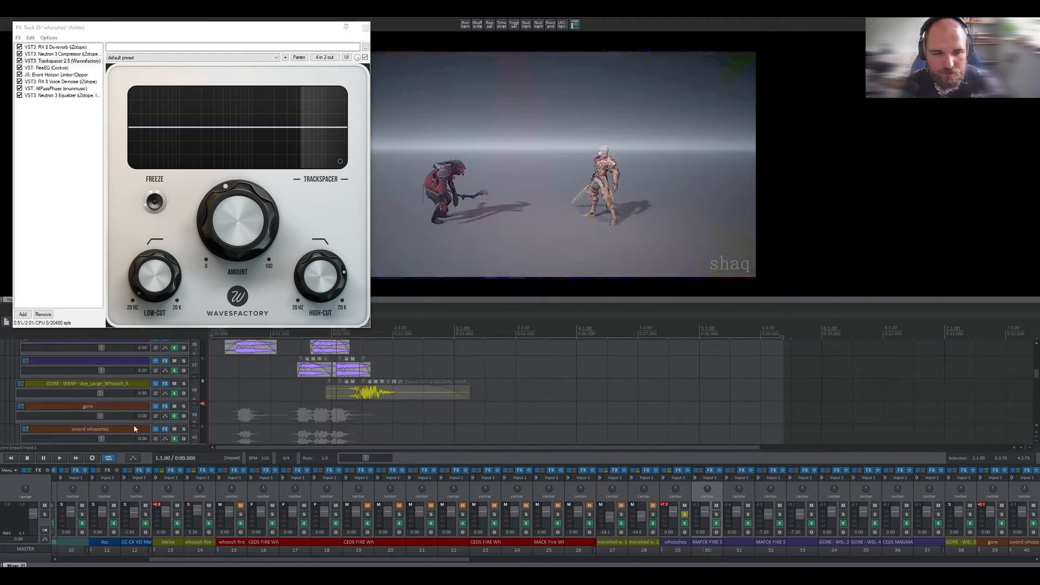
pyautogui.scroll(8, 135, 422)
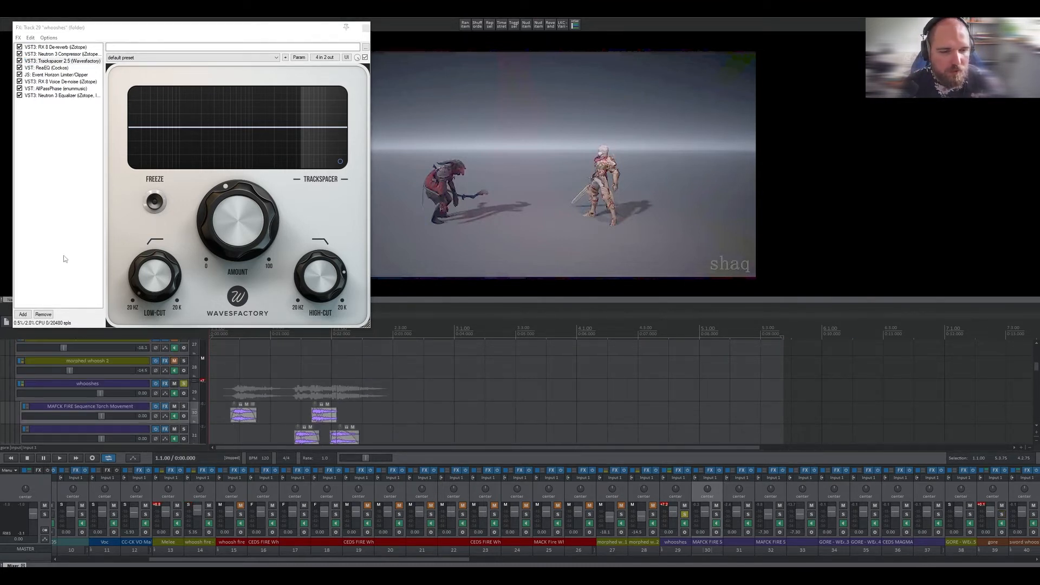
# Step: Examine the RX 8 De-reverb, Neutron 3 Compressor and Trackspacer 2.5 settings in the whooshes effects chain
pyautogui.click(51, 47)
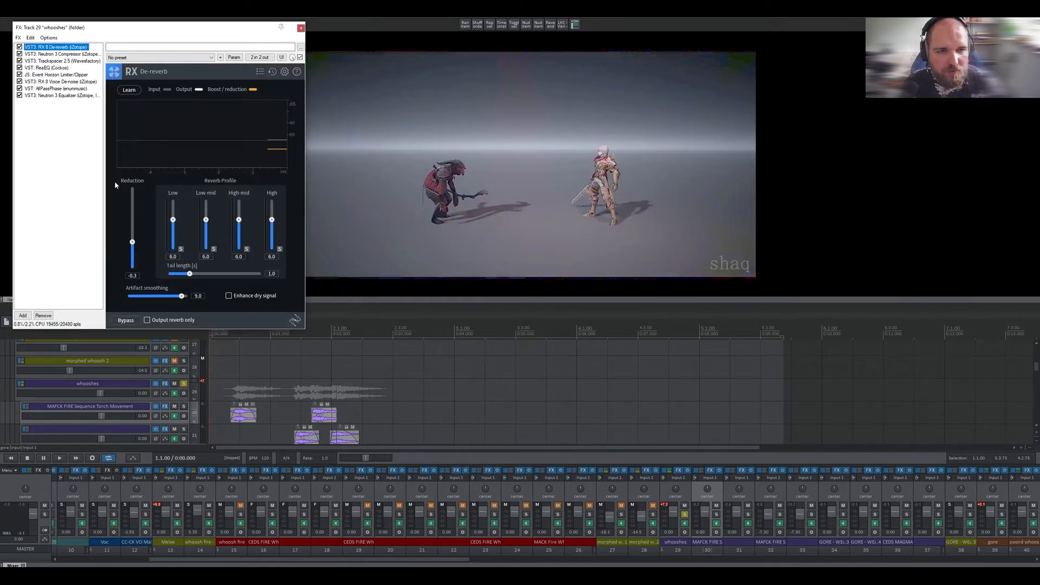
pyautogui.click(54, 53)
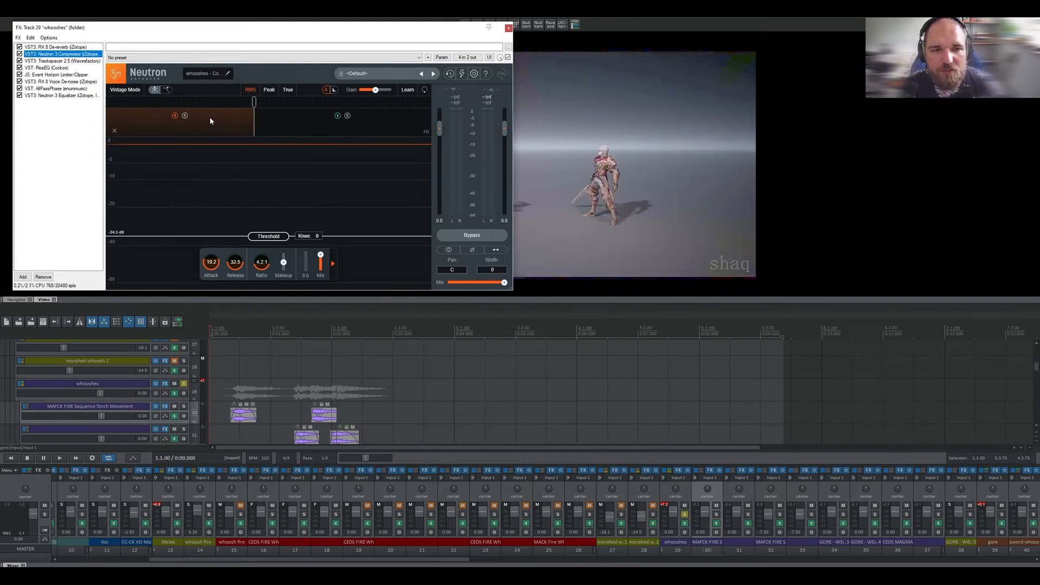
pyautogui.click(74, 61)
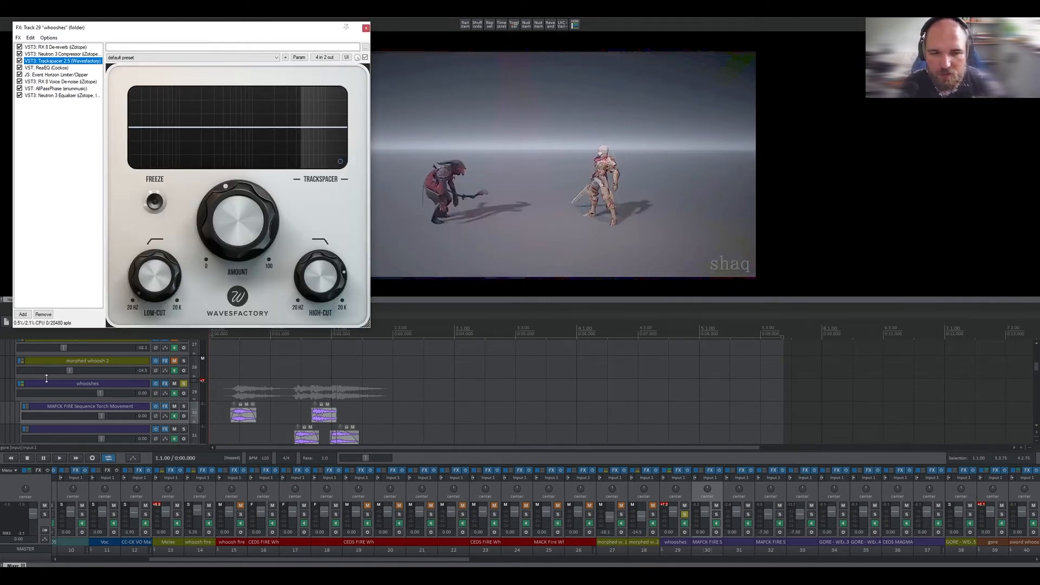
pyautogui.scroll(-1, 47, 377)
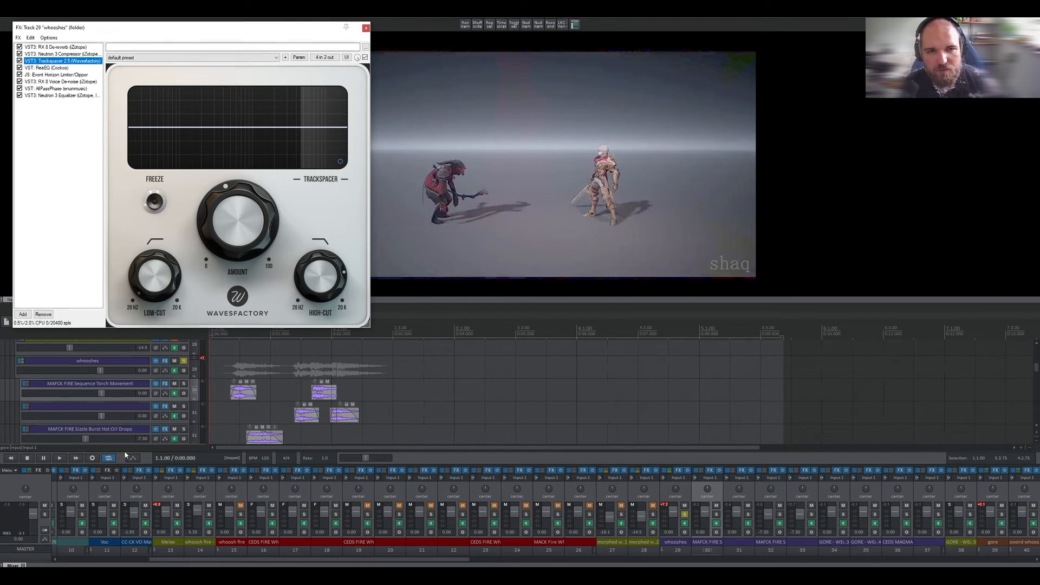
pyautogui.scroll(1, 47, 377)
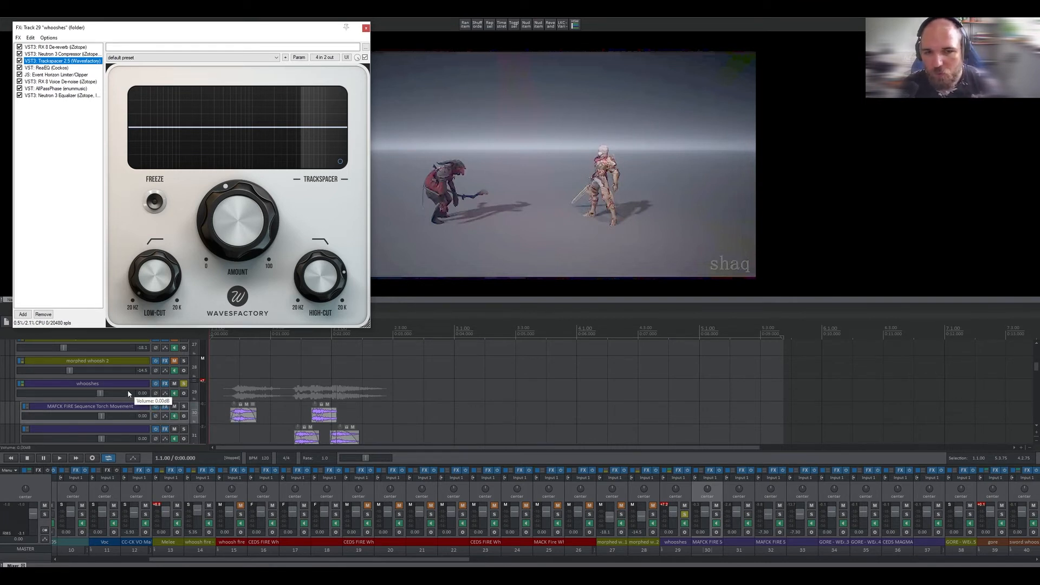
# Step: Examine the RX 8 Voice De-noise and AllPassPhase settings, and look over the folder's source whoosh tracks
pyautogui.click(54, 82)
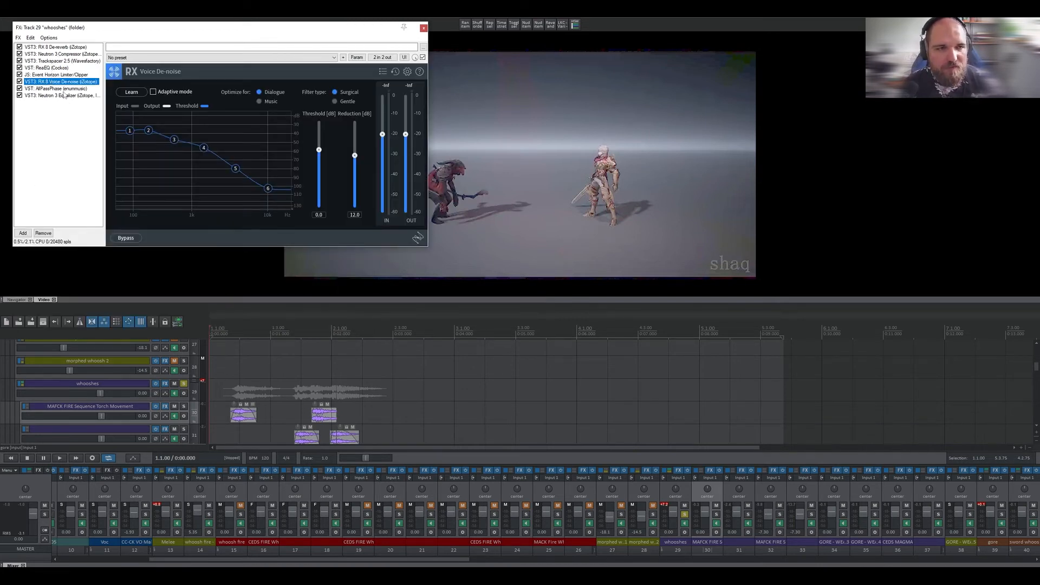
pyautogui.click(63, 89)
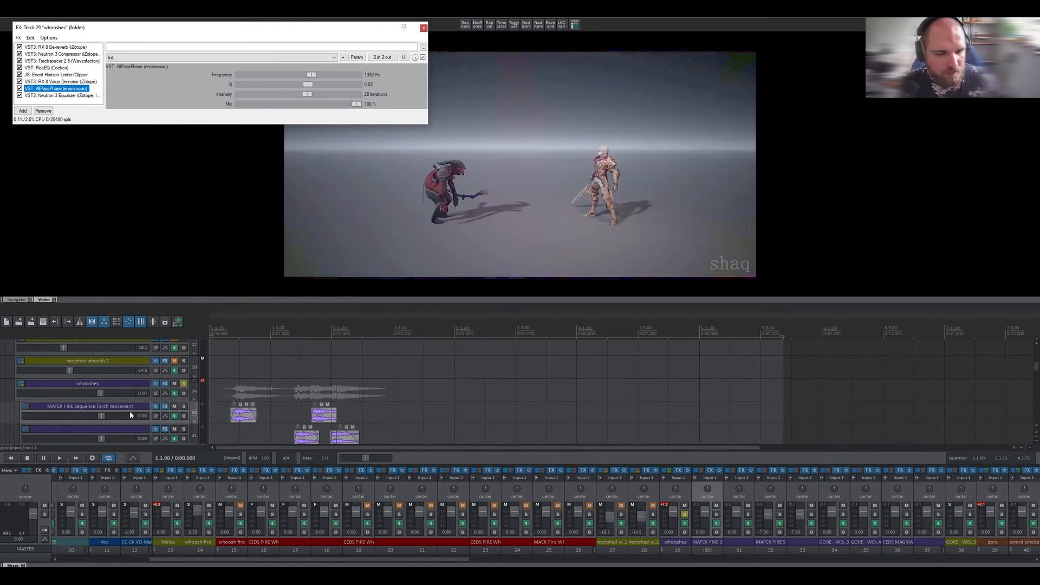
pyautogui.scroll(-8, 133, 401)
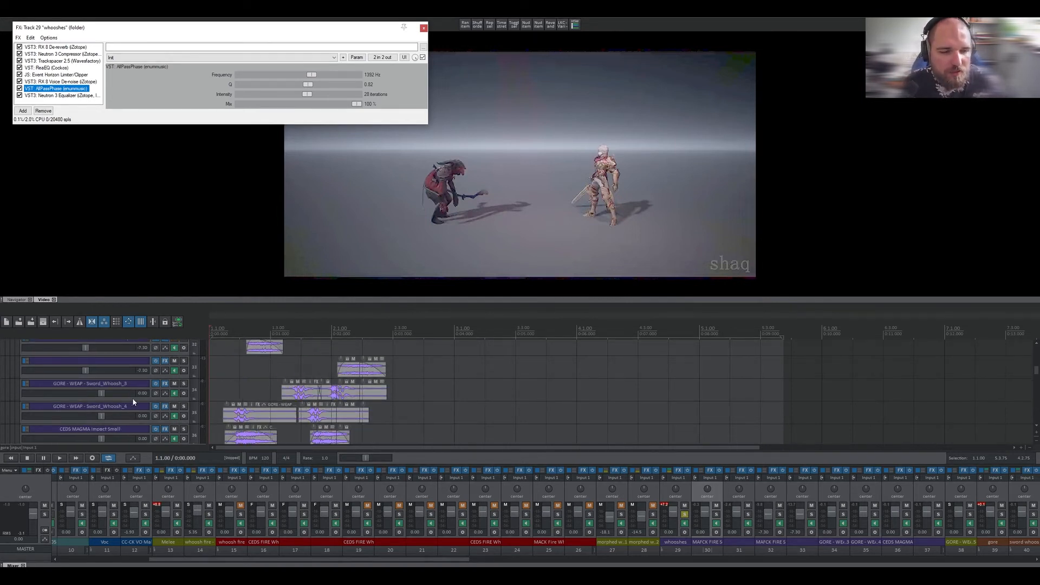
pyautogui.scroll(8, 132, 400)
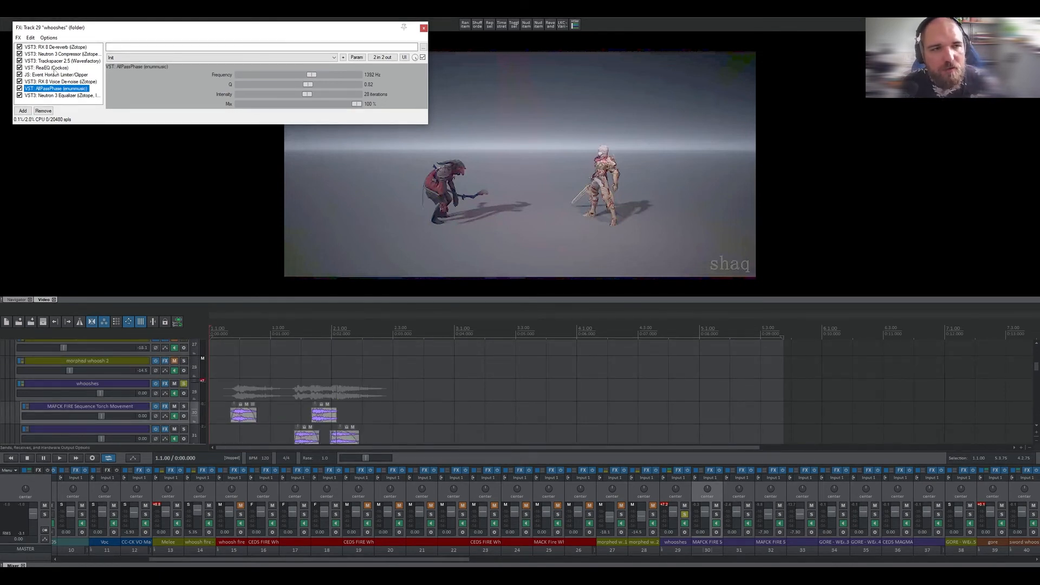
# Step: Show Trackspacer 2.5 again, place the playhead at about 0.22 s and move the effects window clear of the whoosh clips
pyautogui.click(57, 61)
pyautogui.click(223, 391)
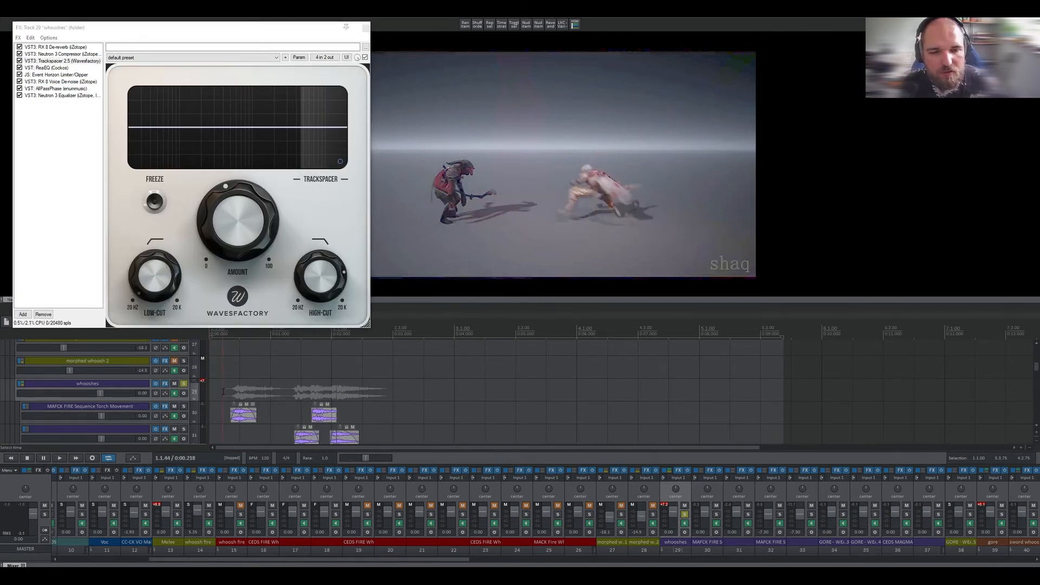
pyautogui.moveTo(299, 27); pyautogui.dragTo(974, 116)
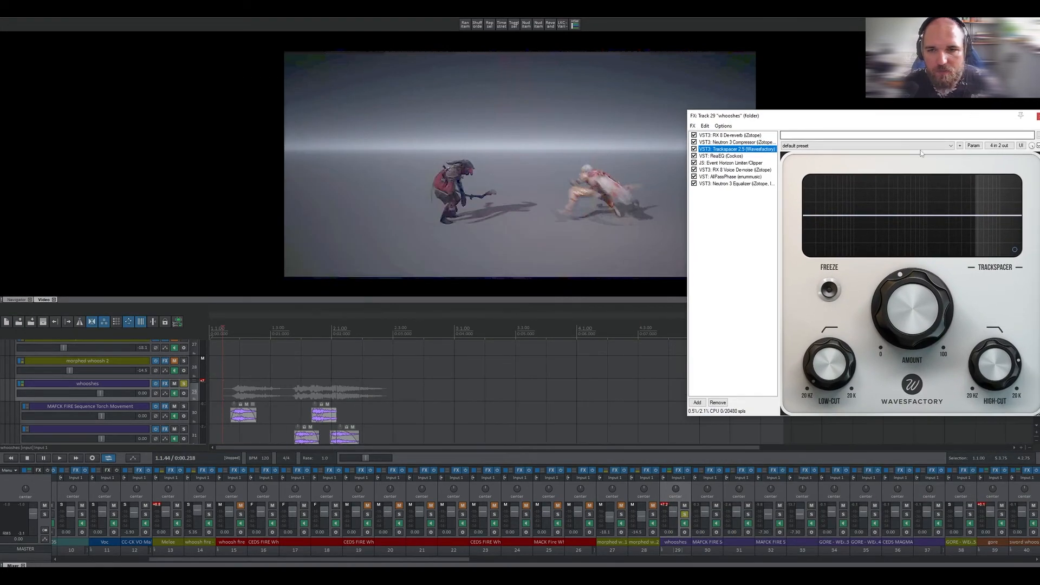
# Step: Play the animation from about 0.22 s with only the whooshes folder soloed, and stop playback
pyautogui.press('space')
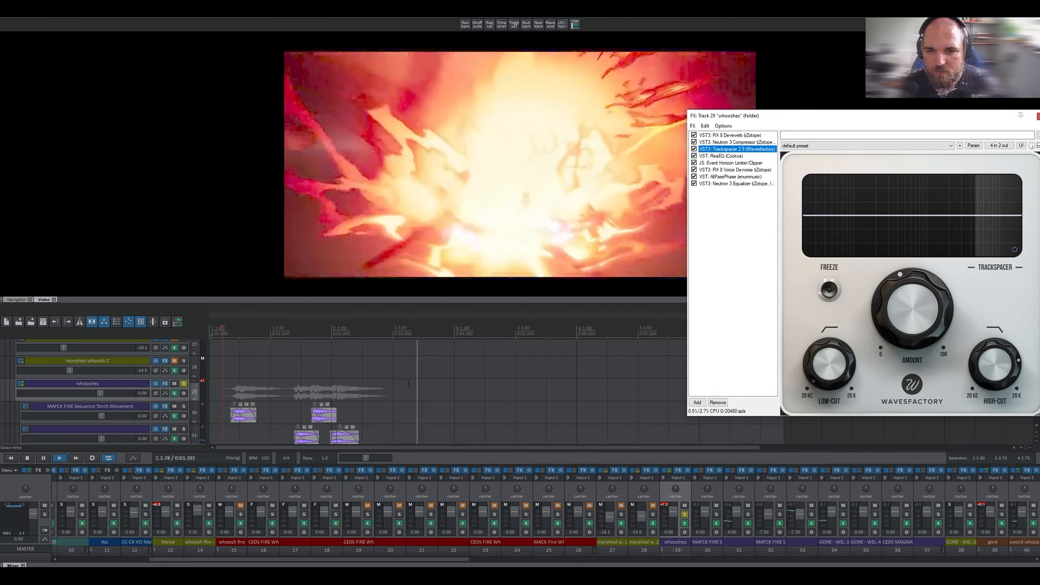
pyautogui.press('space')
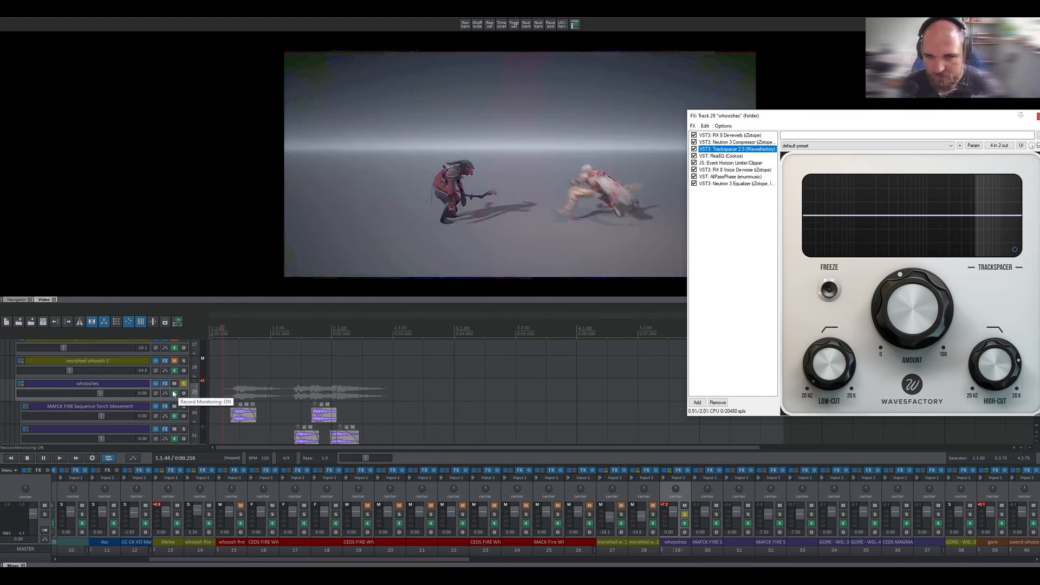
# Step: Solo the gore folder together with the whooshes folder and audition both from the project start while watching Trackspacer 2.5 react
pyautogui.scroll(-2, 173, 394)
pyautogui.scroll(-7, 173, 394)
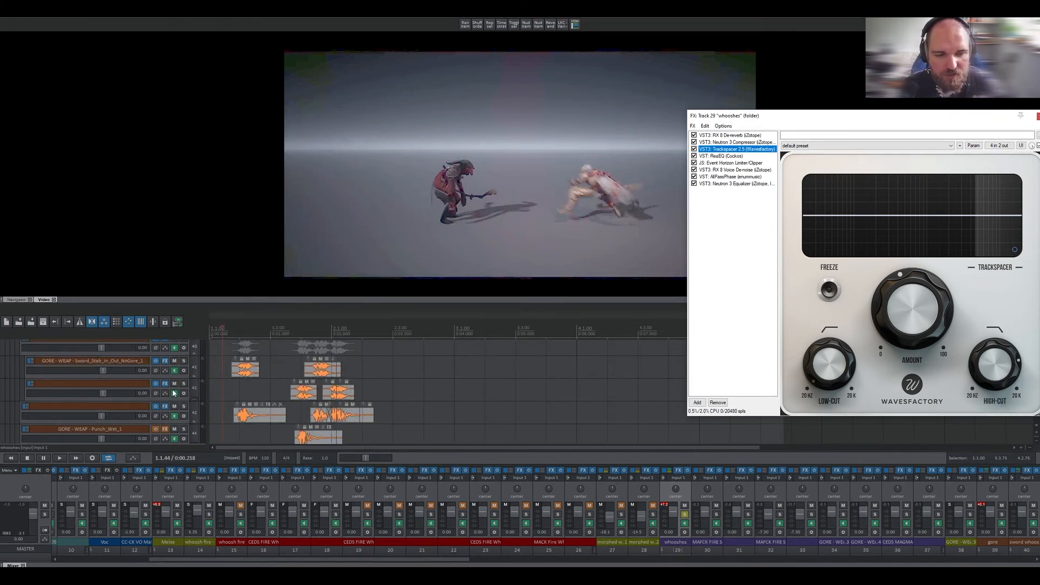
pyautogui.scroll(7, 185, 388)
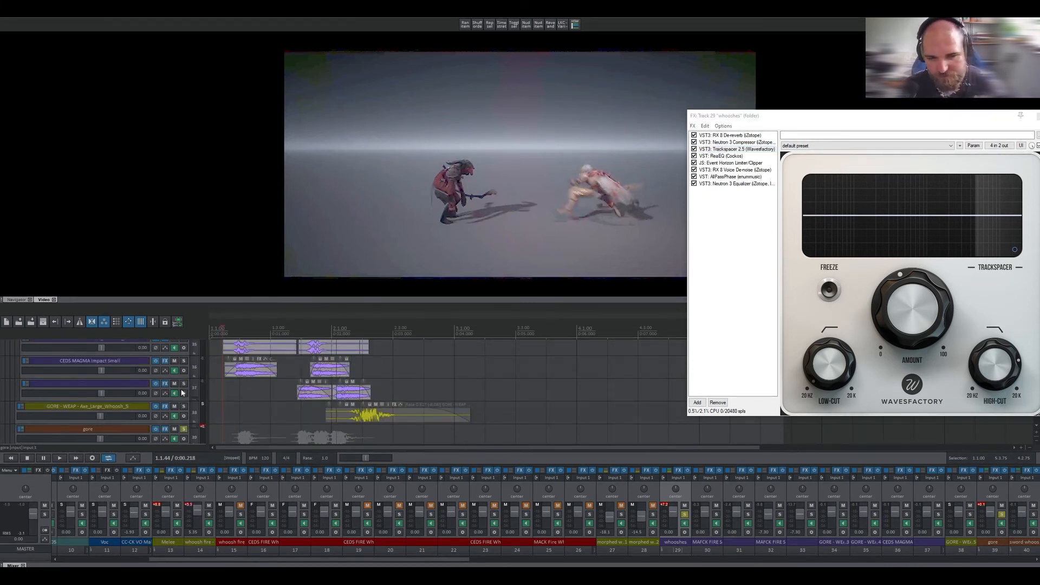
pyautogui.scroll(2, 183, 365)
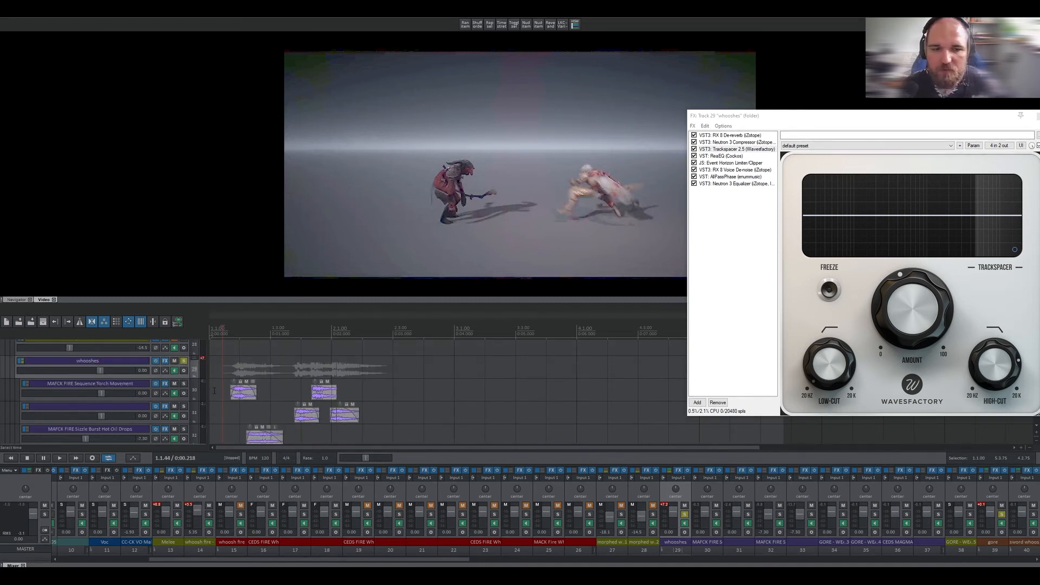
pyautogui.click(221, 390)
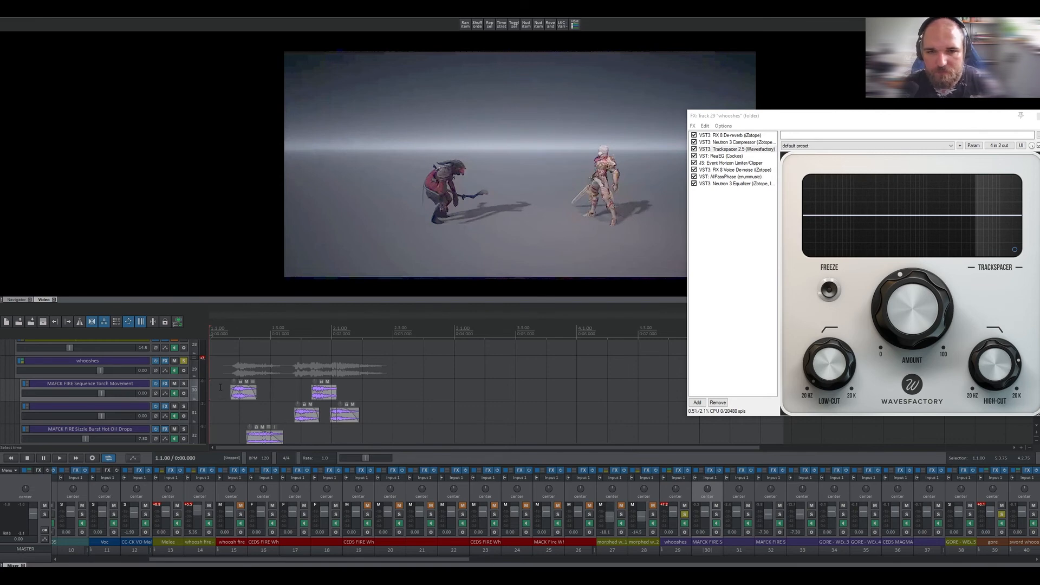
pyautogui.press('space')
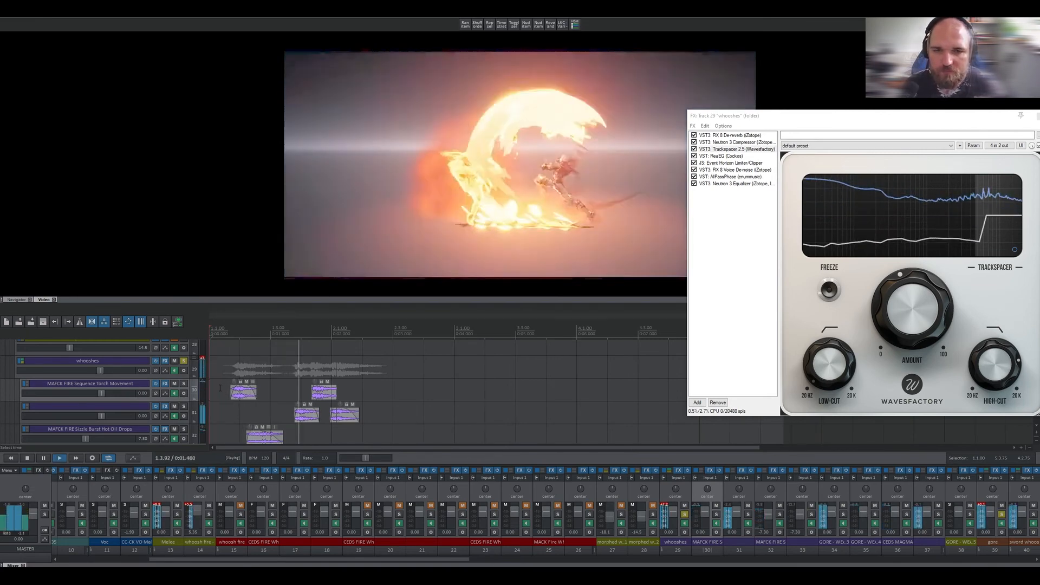
pyautogui.press('space')
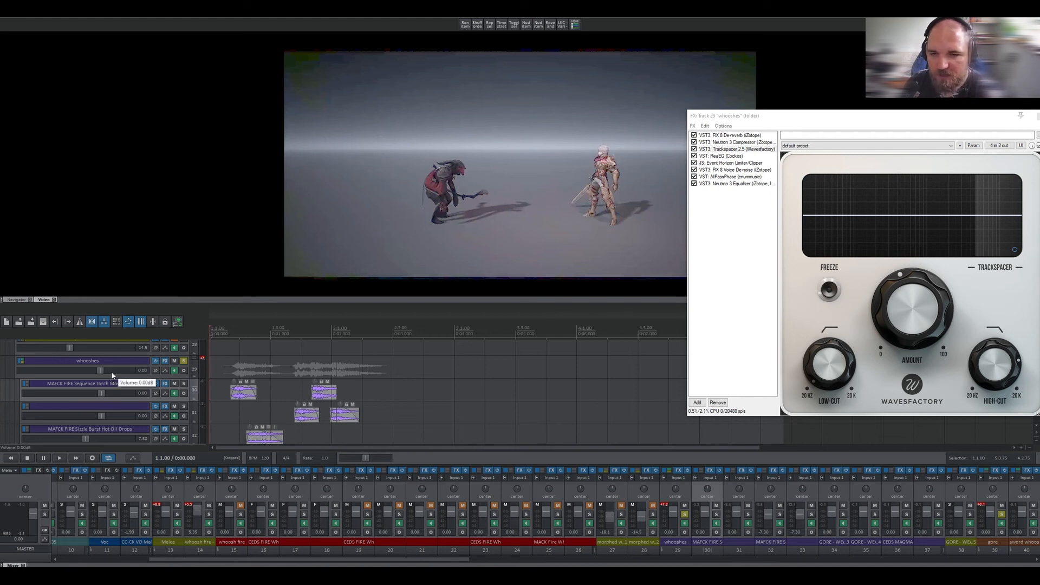
# Step: Solo only the "whoosh fire - stem" track and audition it from the project start
pyautogui.scroll(5, 120, 385)
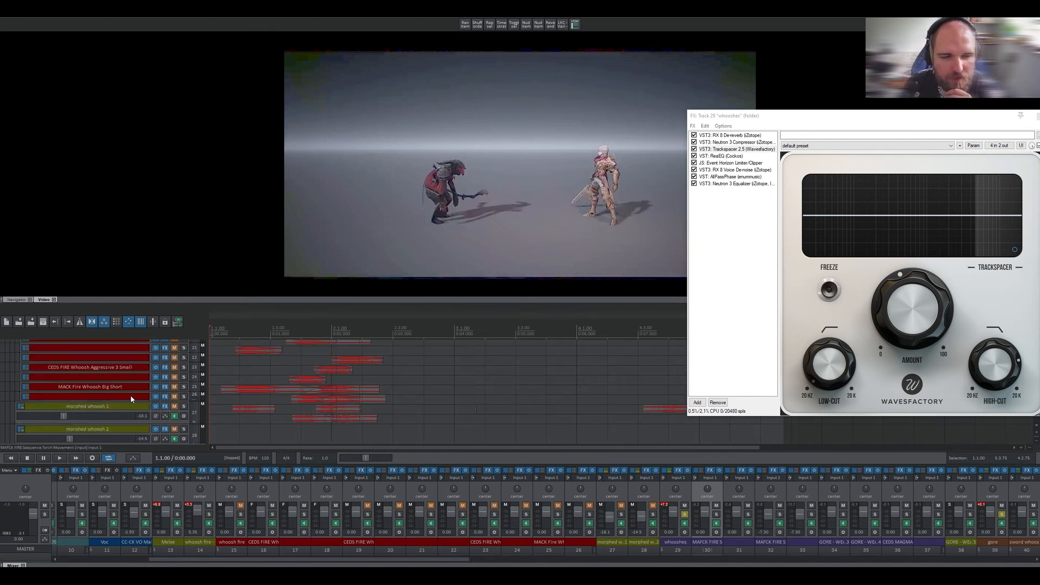
pyautogui.scroll(-4, 131, 399)
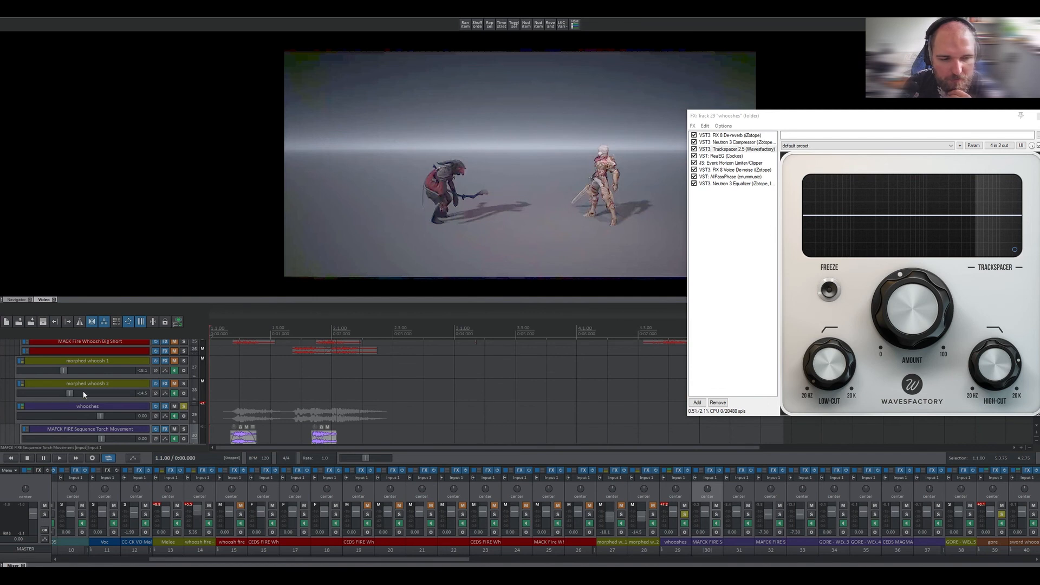
pyautogui.scroll(7, 86, 392)
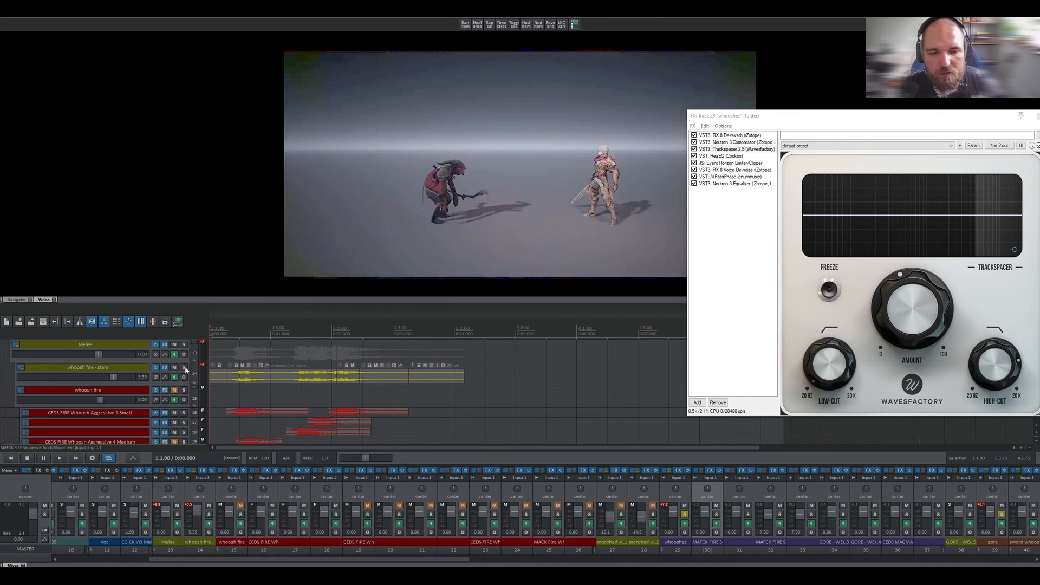
pyautogui.click(185, 368)
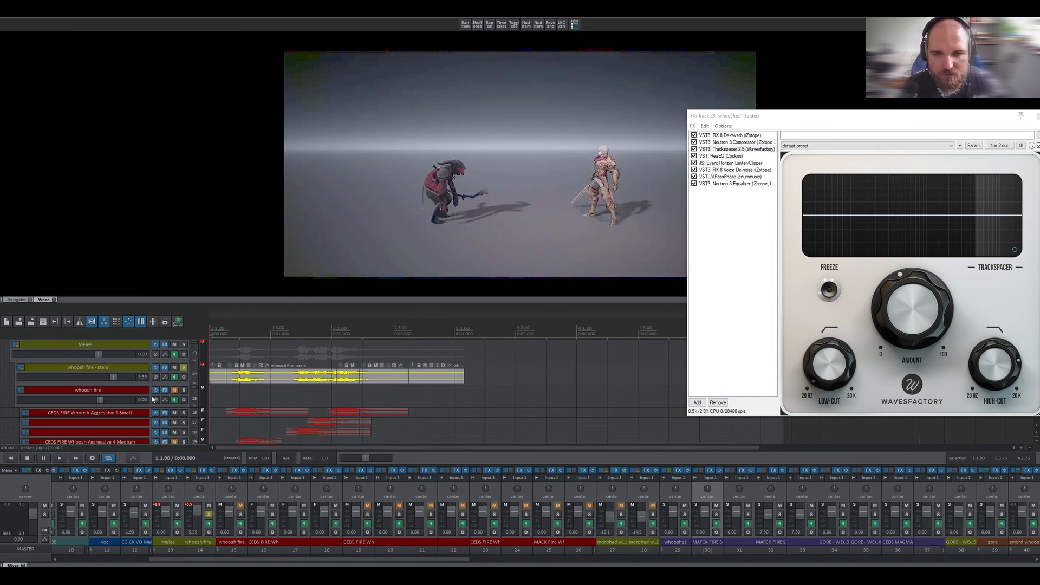
pyautogui.press('space')
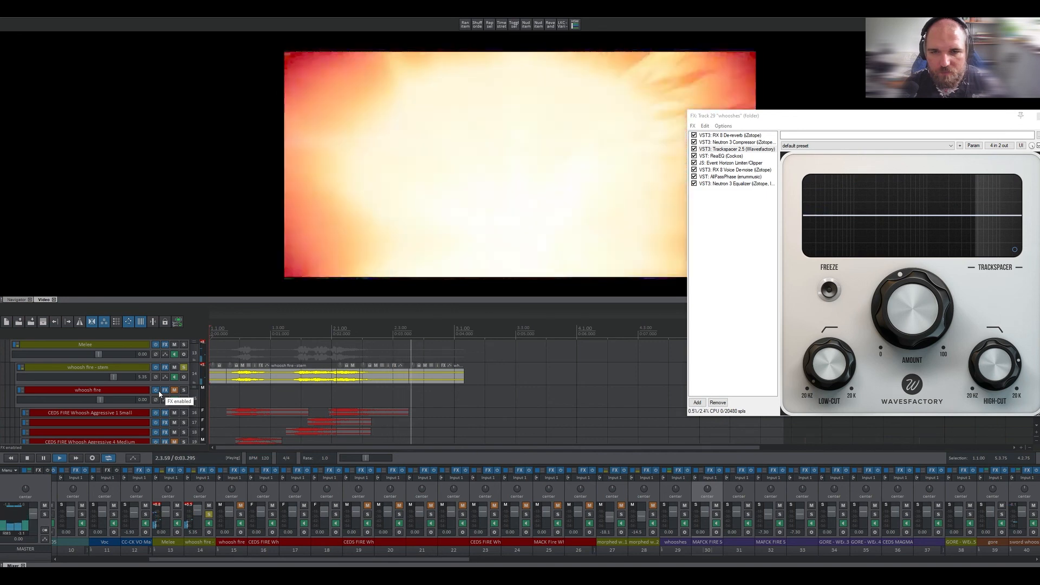
pyautogui.press('space')
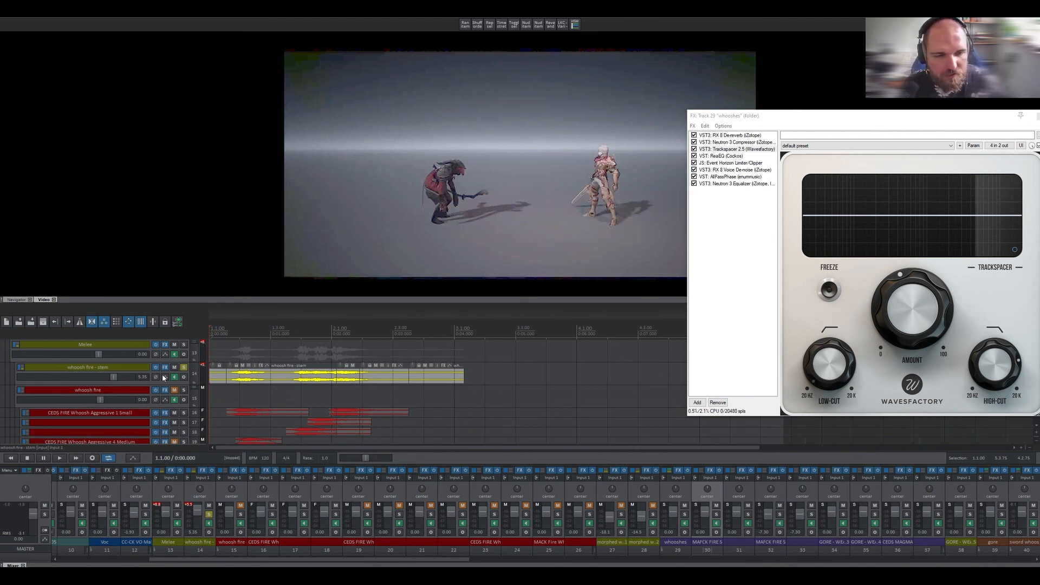
# Step: Add the whooshes and gore folders to the soloed fire stem and play all three layers from the project start
pyautogui.scroll(-5, 163, 378)
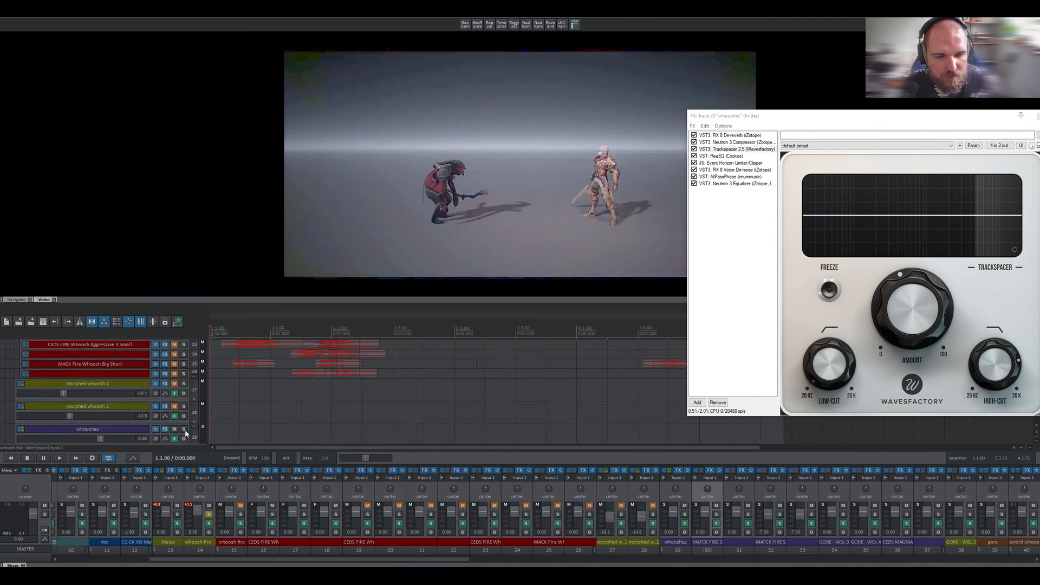
pyautogui.scroll(-7, 185, 433)
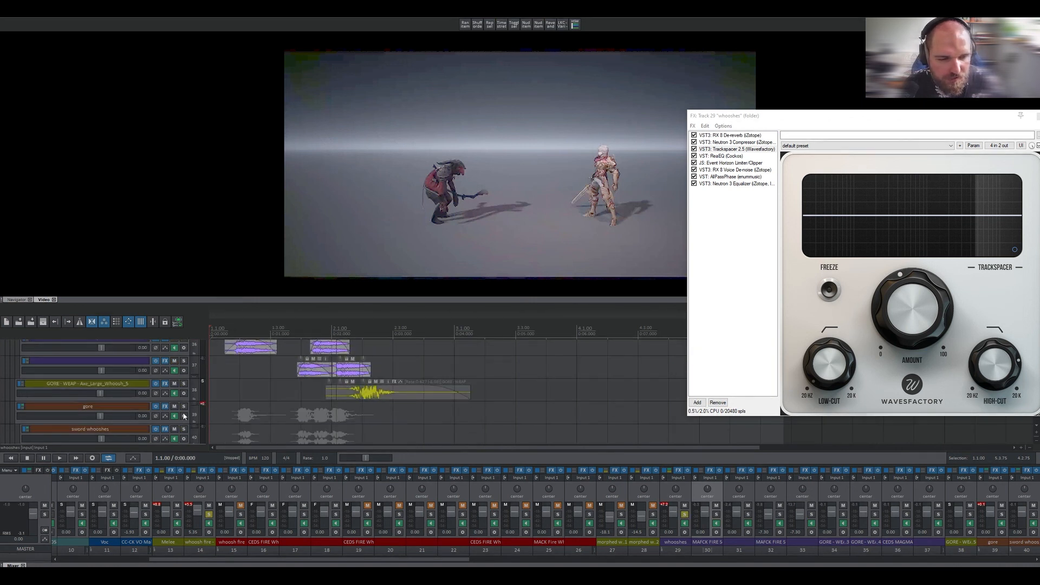
pyautogui.click(183, 405)
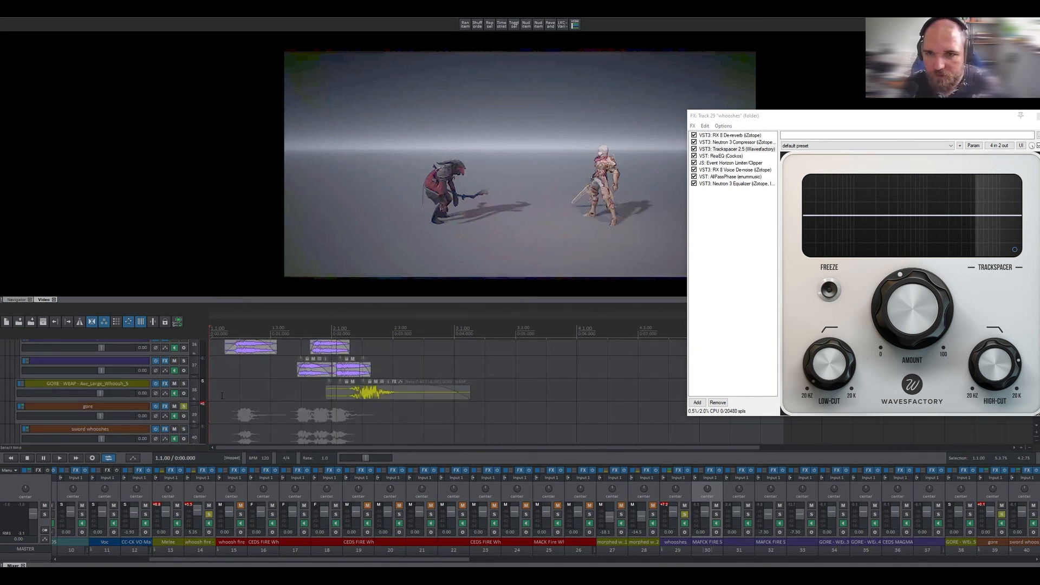
pyautogui.click(221, 399)
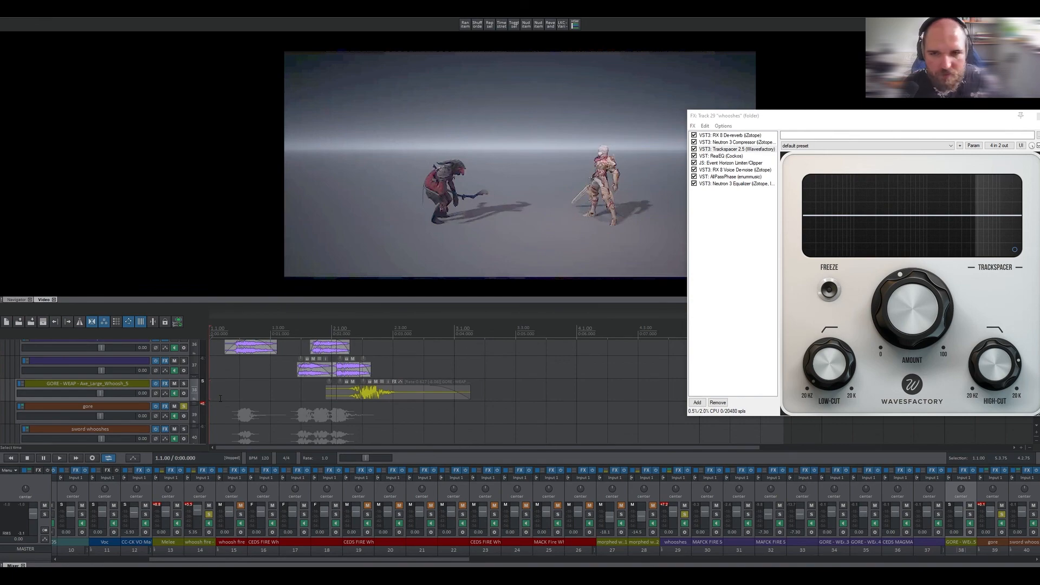
pyautogui.press('space')
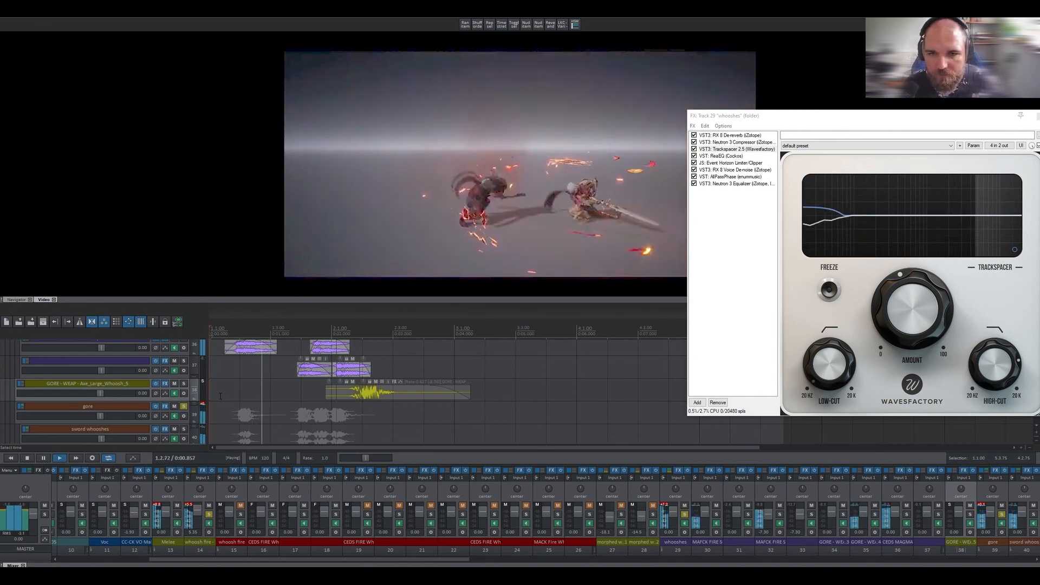